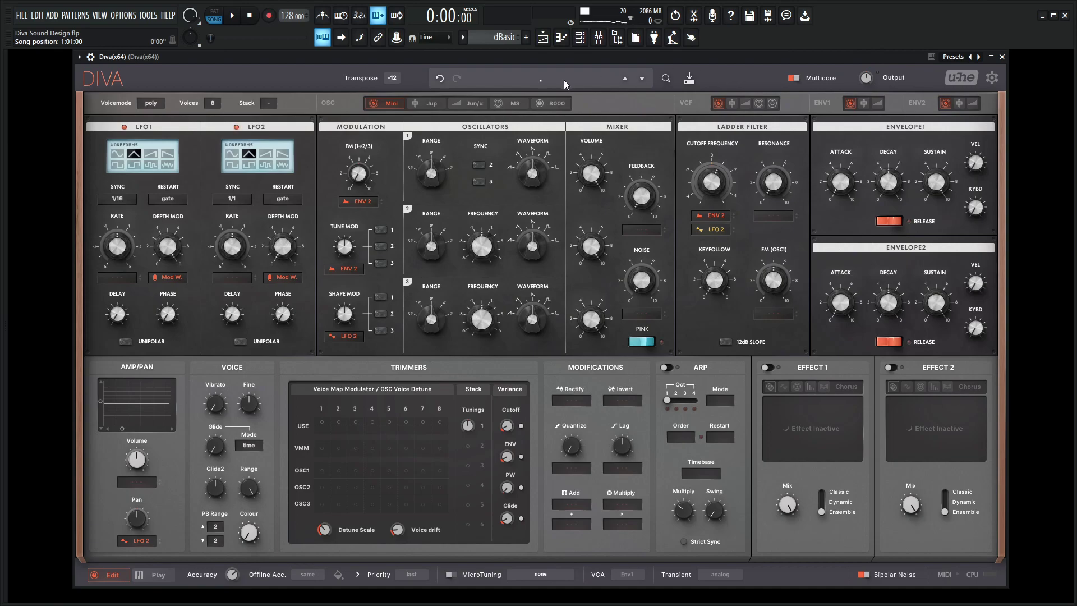
- Load the Dual VCO oscillators, the HPF Pre and Cascade filter models, and the analogue envelope model for ENV1 and ENV2
left_click(433, 104)
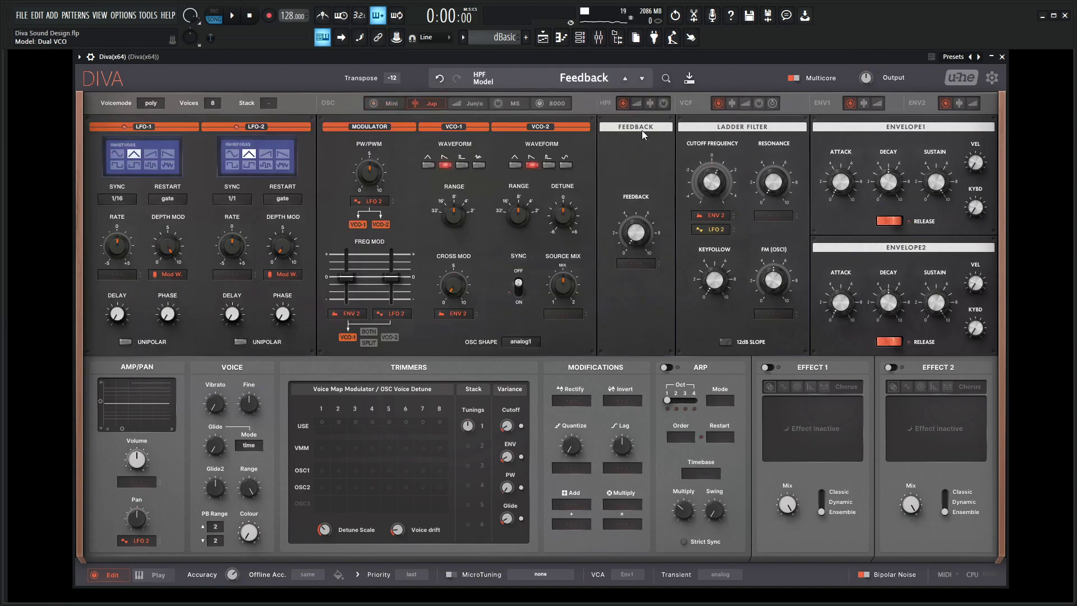
left_click(649, 104)
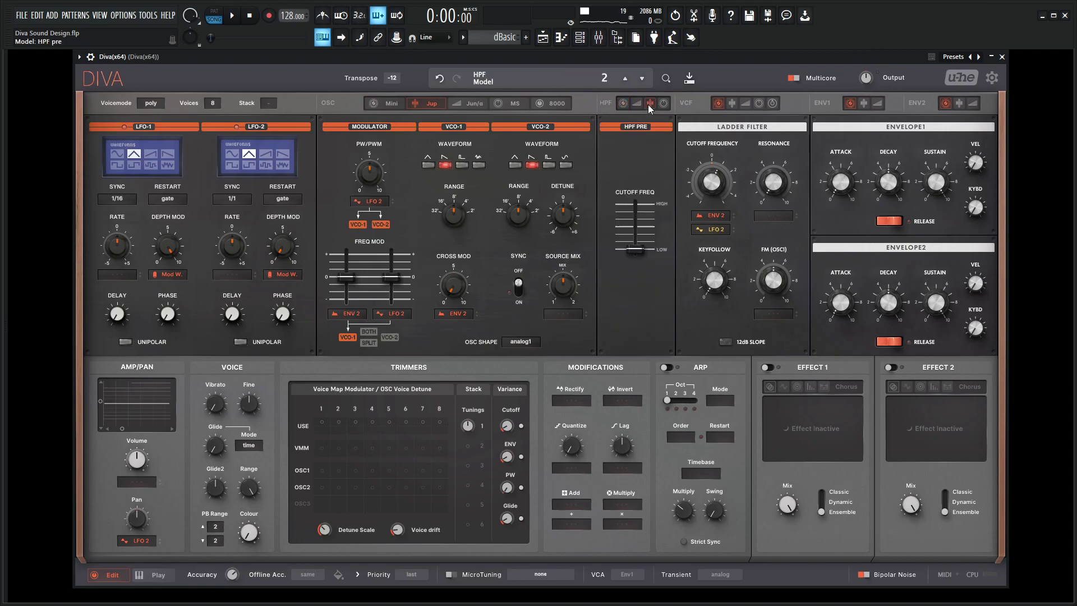
left_click(732, 104)
left_click(863, 104)
left_click(959, 103)
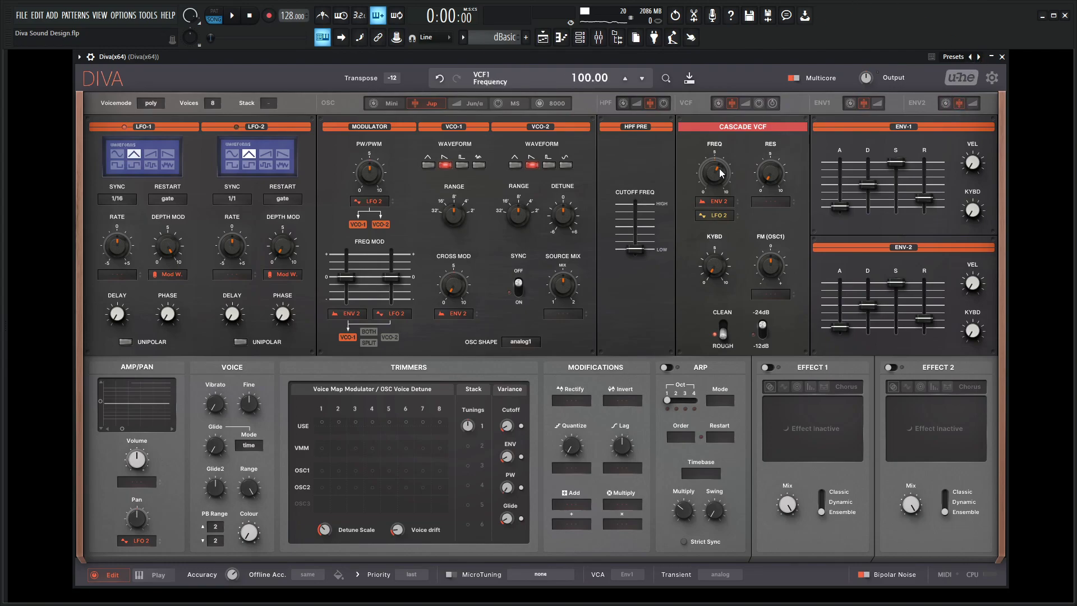
- Set the oscillator source mix to 0, audition some notes and enable VCO-1's pulse waveform
left_click_drag(587, 276, 564, 313)
key("s")
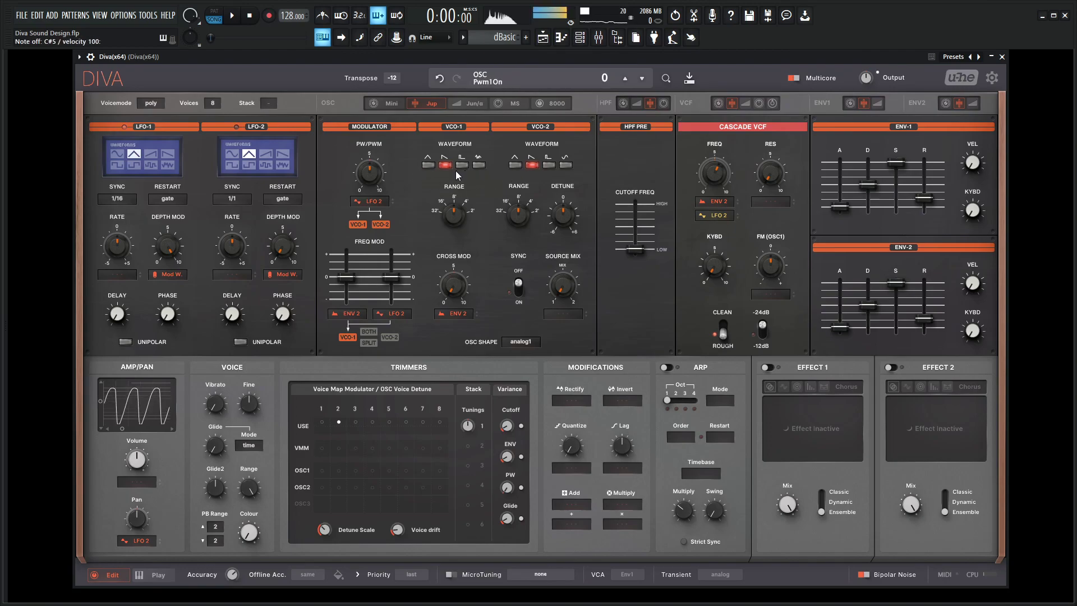
key("h")
left_click(461, 165)
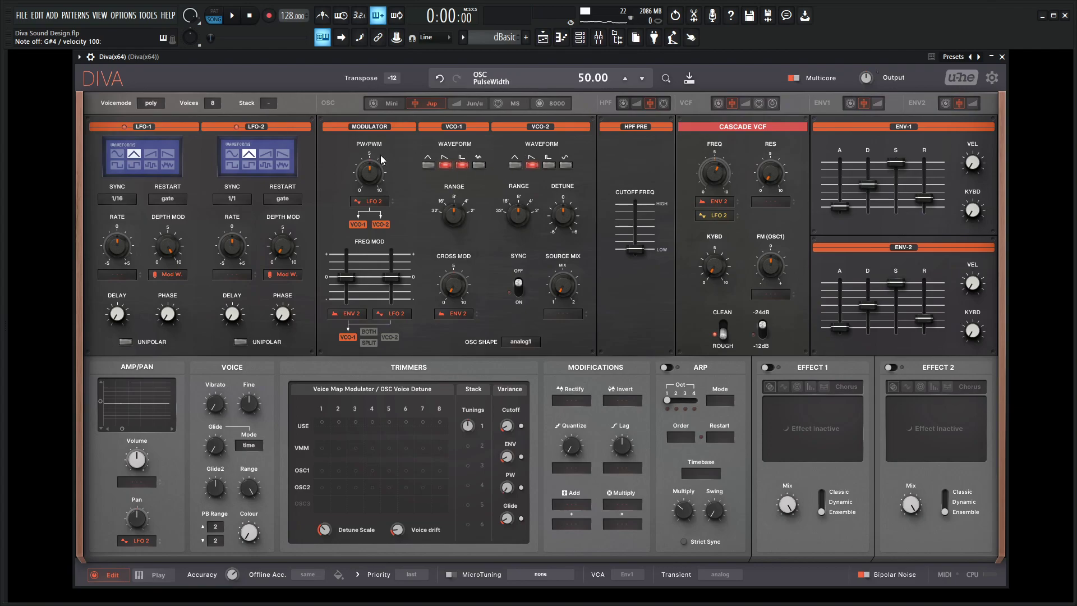
- Set the synth's transpose to 12
left_click(394, 83)
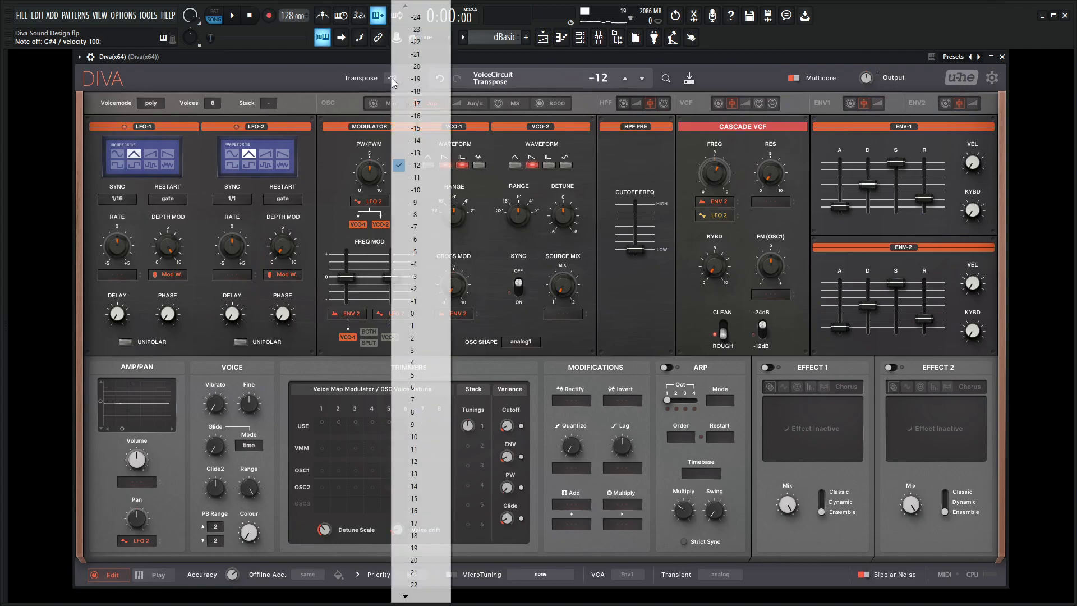
left_click(430, 462)
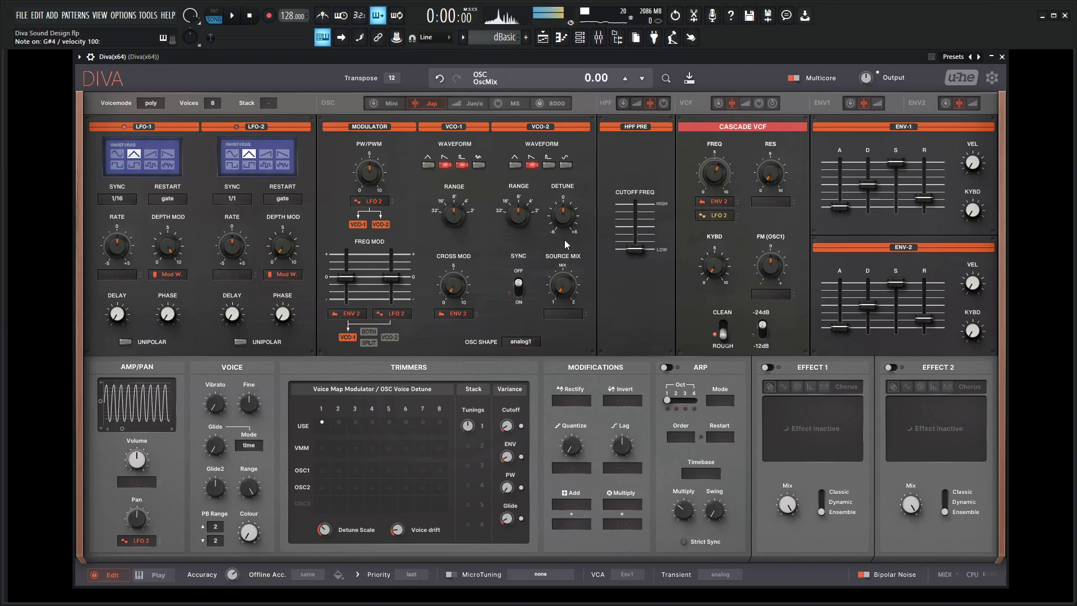
- Switch VCO-2 from sawtooth to sine, change its range and adjust the source mix to blend it in
left_click(533, 164)
left_click(566, 165)
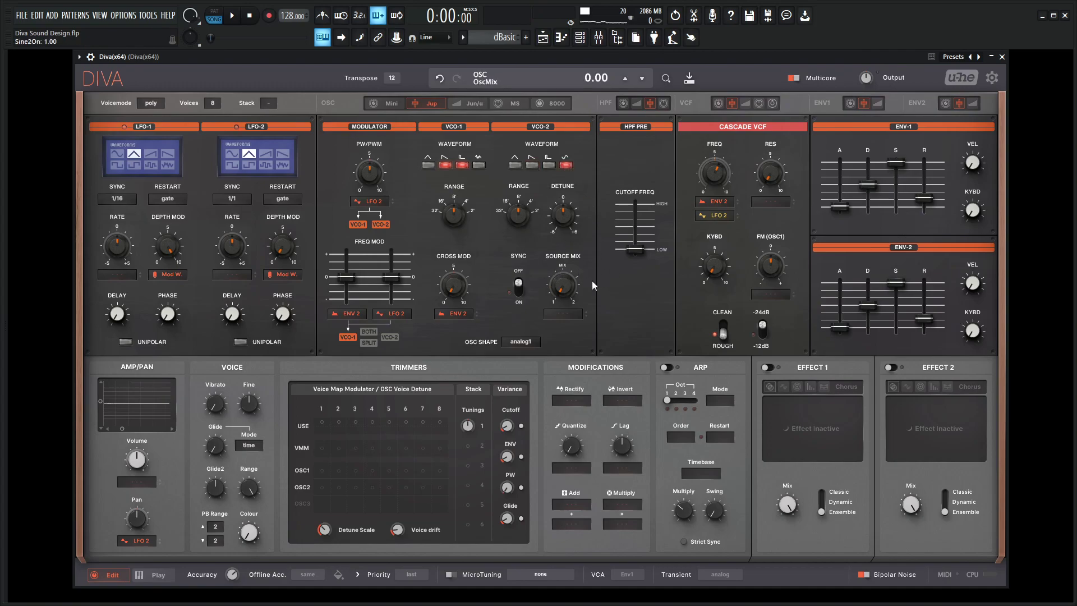
left_click_drag(566, 291, 562, 282)
left_click_drag(519, 213, 543, 216)
left_click_drag(567, 287, 570, 290)
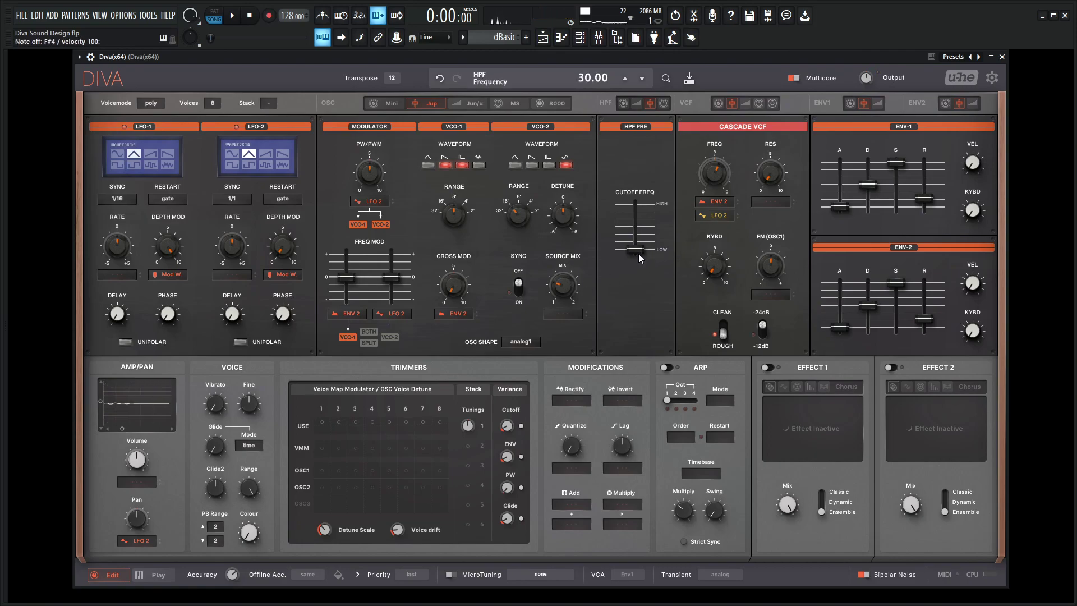
- Raise the high-pass cutoff and adjust the Cascade filter, with its frequency at 60.50 and more ENV 2 modulation
left_click_drag(633, 254, 635, 227)
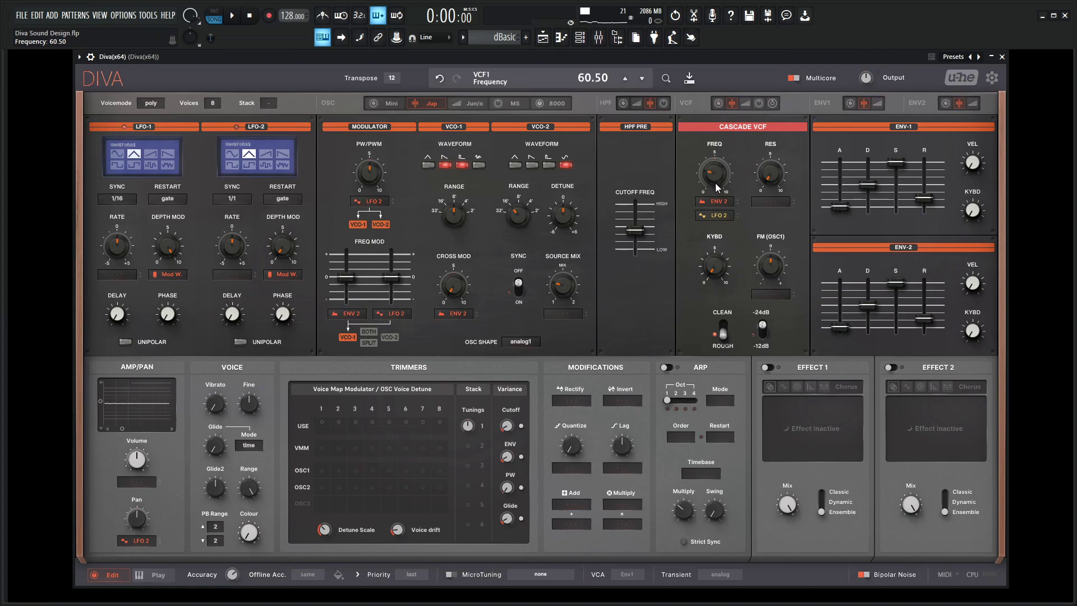
left_click_drag(715, 197, 718, 180)
- Lengthen the release of ENV-1 and ENV-2 and adjust the master output level
left_click_drag(924, 198, 927, 194)
left_click_drag(925, 318, 929, 312)
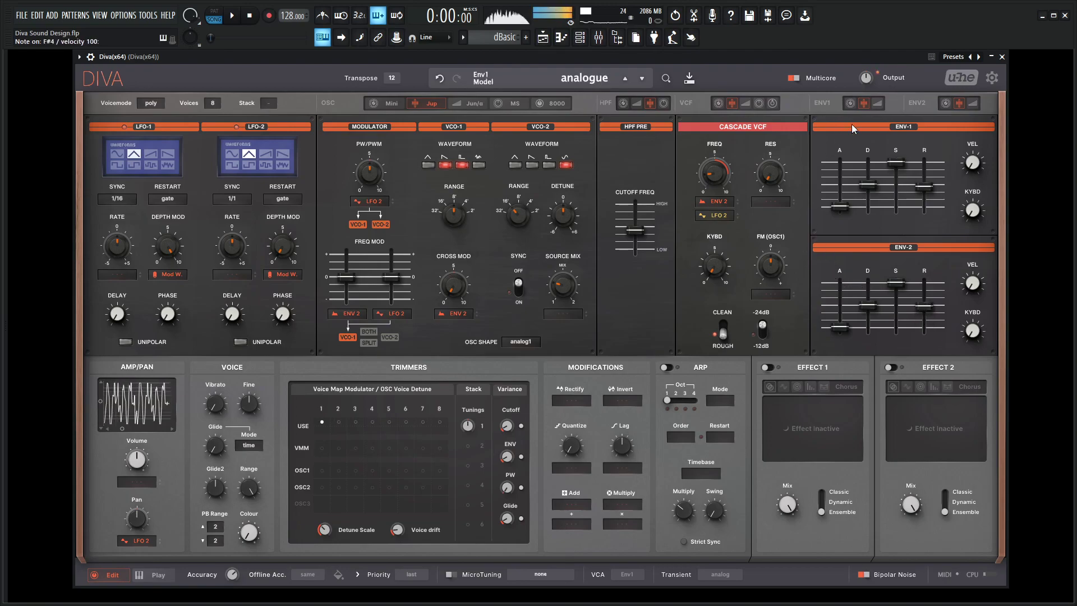
mouse_move(866, 78)
left_mouse_down()
mouse_move(866, 95)
mouse_move(867, 74)
left_mouse_up()
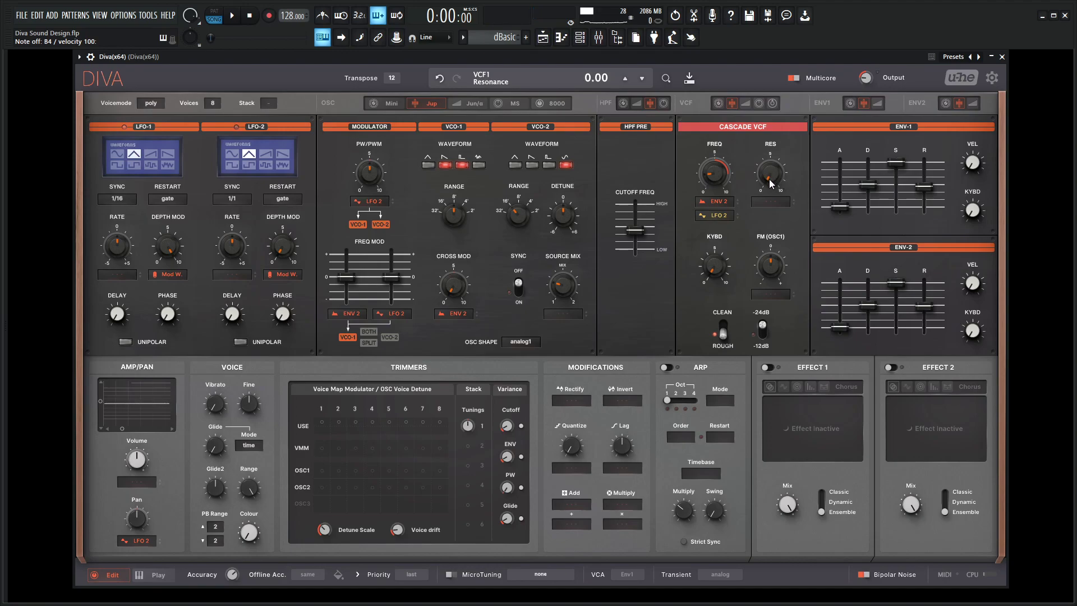
- Shape the Cascade filter's response with more resonance, a longer ENV-2 attack and the Clean setting
mouse_move(772, 175)
left_mouse_down()
mouse_move(763, 114)
mouse_move(776, 183)
left_mouse_up()
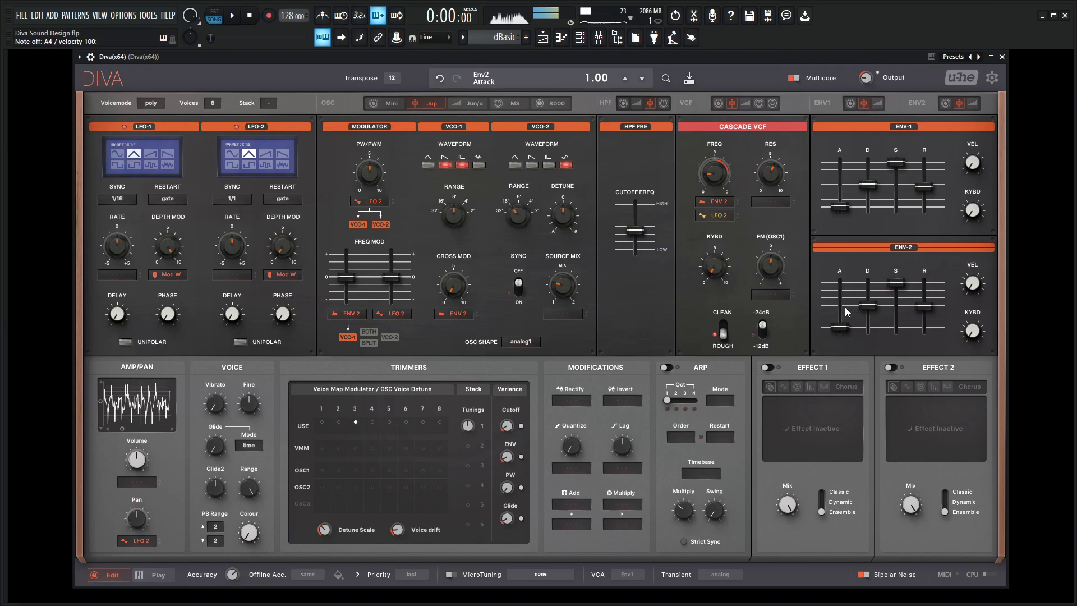
left_click_drag(841, 335, 842, 312)
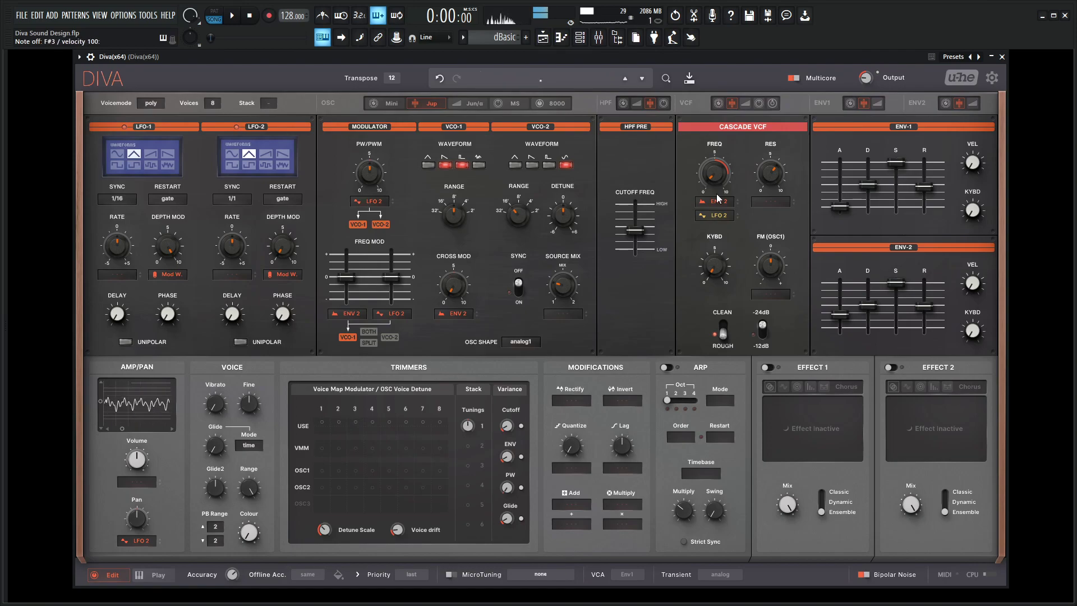
left_click(723, 331)
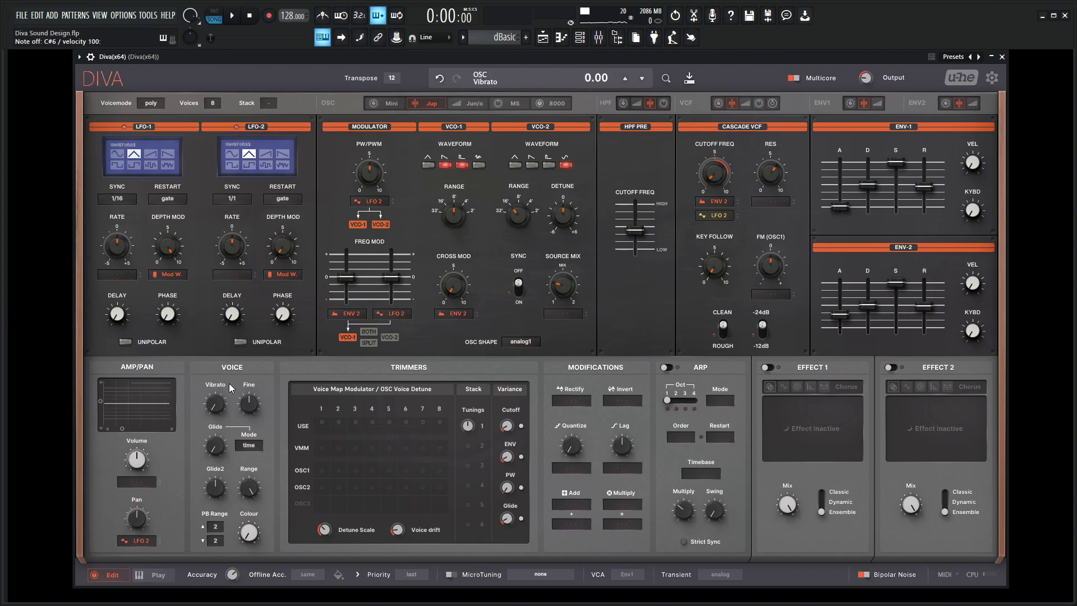
- Set the voice vibrato to 27 and change LFO-1's sync to 1s
left_click_drag(216, 374, 215, 373)
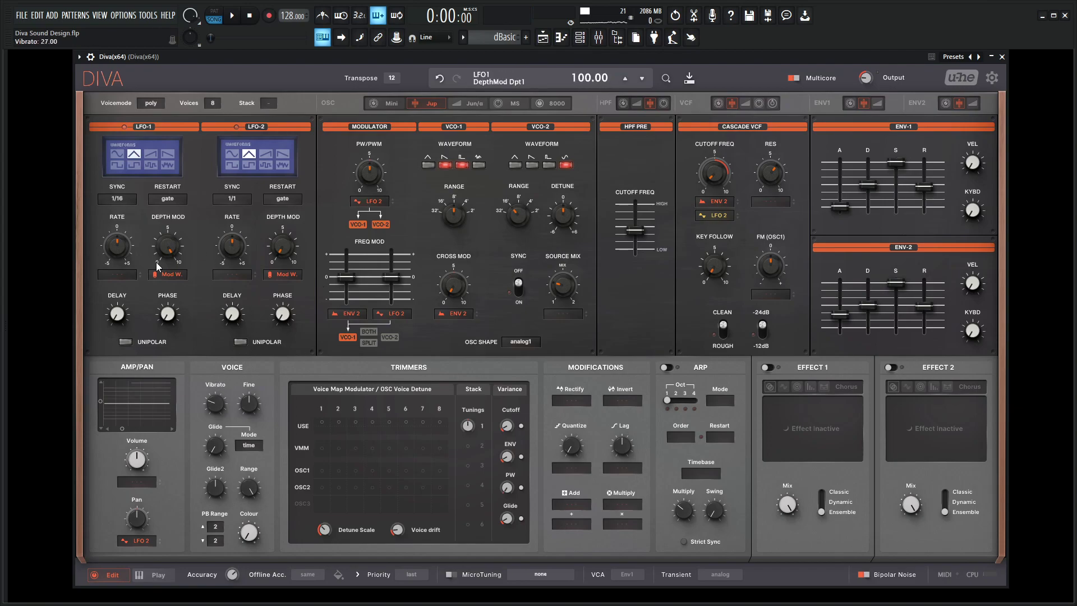
left_click(127, 199)
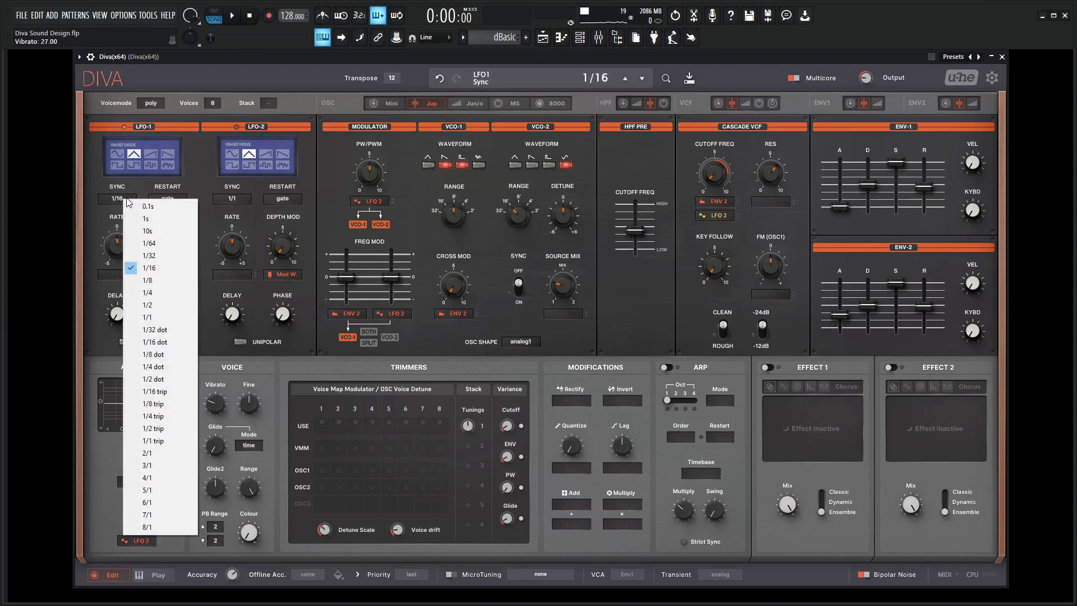
left_click(150, 221)
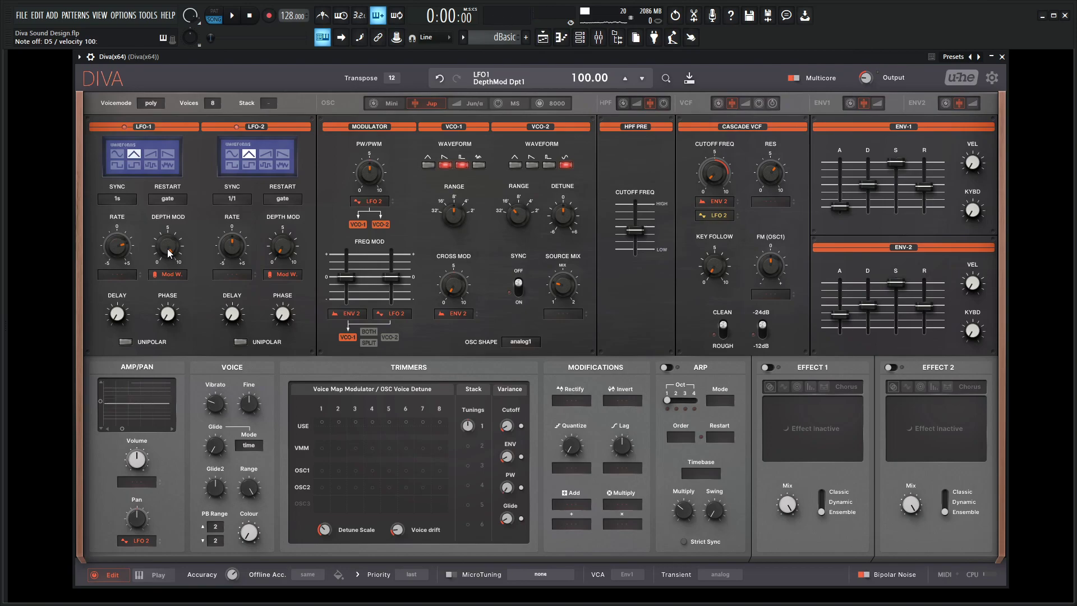
- Reduce LFO-1's modulation wheel depth and raise the voice vibrato to about 47
left_click_drag(167, 248, 172, 275)
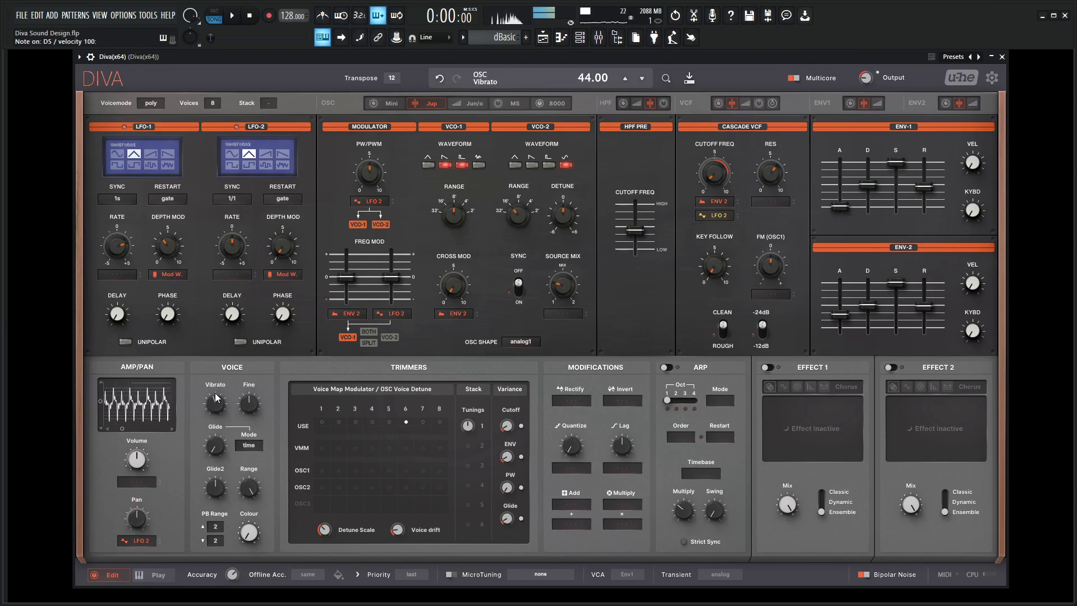
scroll(222, 405, "up", 2)
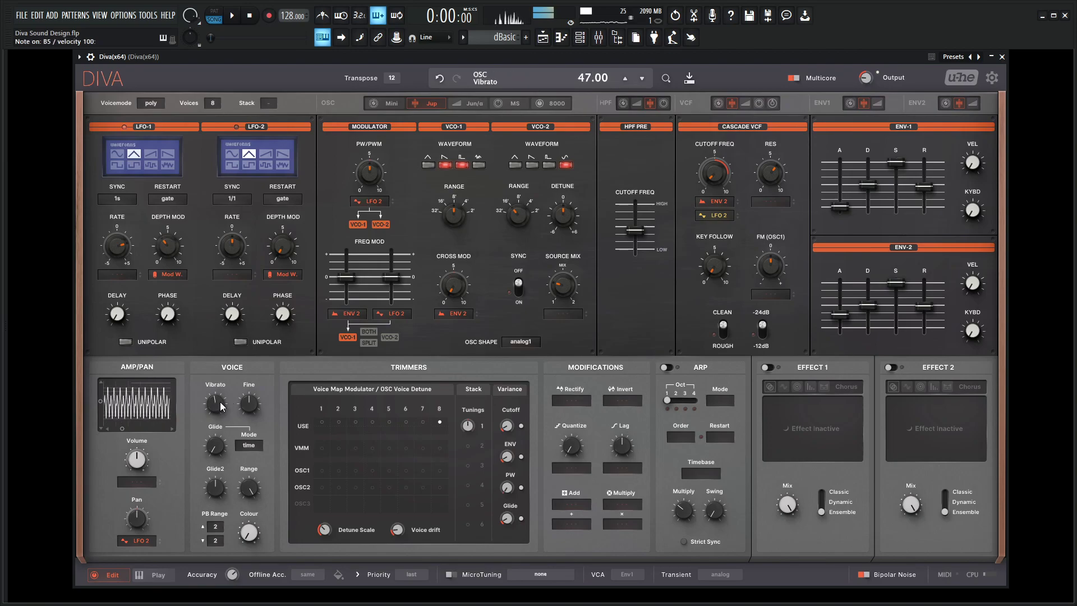
scroll(222, 405, "up", 2)
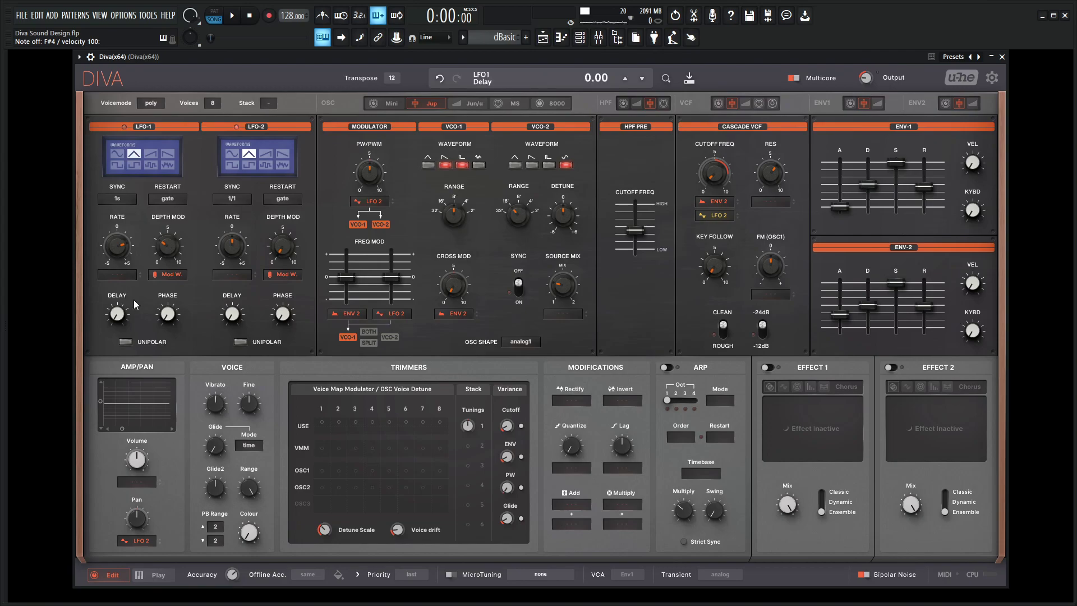
- Set LFO-1's delay to 30 and play notes to audition the delayed vibrato
left_click_drag(120, 315, 120, 315)
key("2")
key("2")
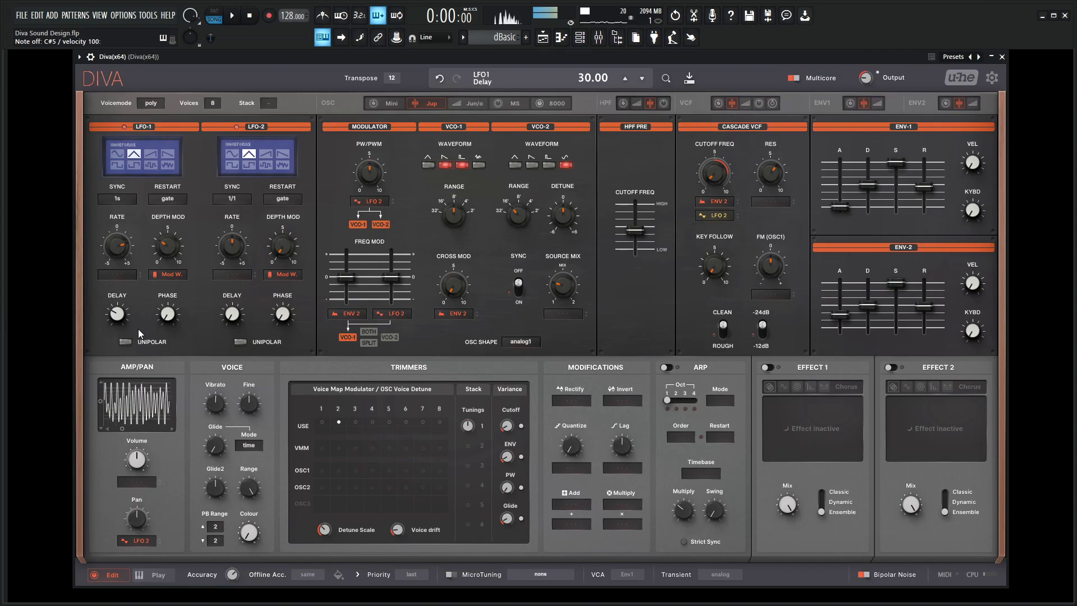
key("u")
key("u")
key("u")
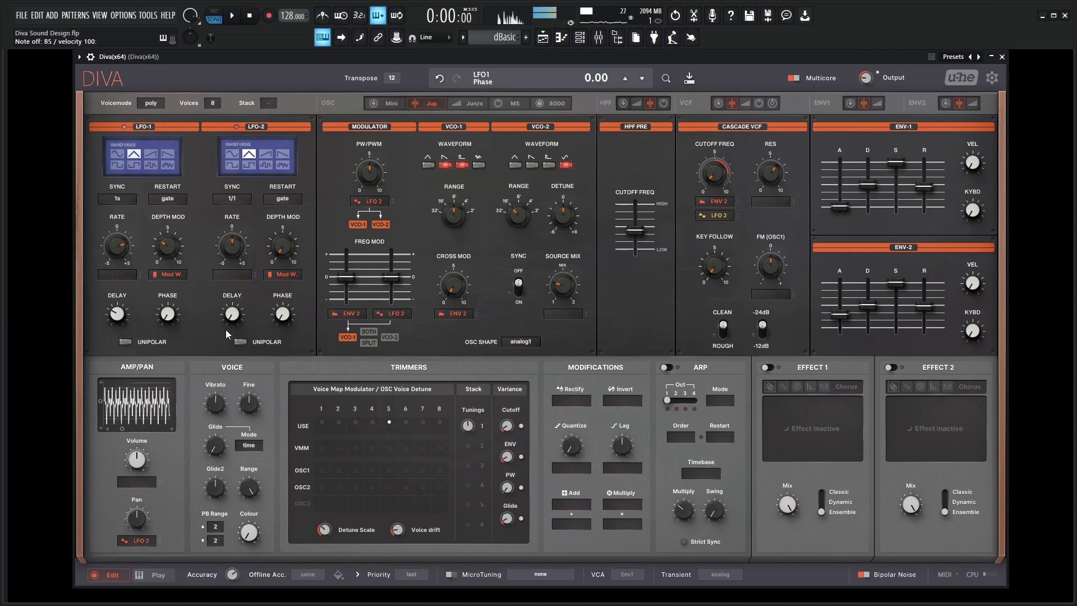
key("n")
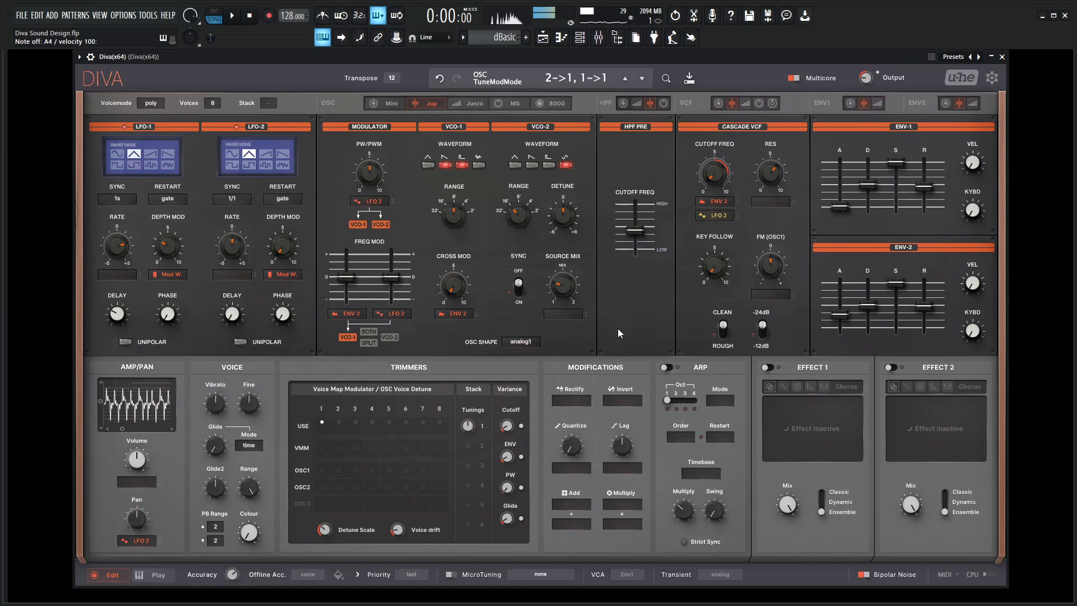
- Enable the chorus in Effect 1, increase its depth and lower its rate to about 25
left_click(768, 368)
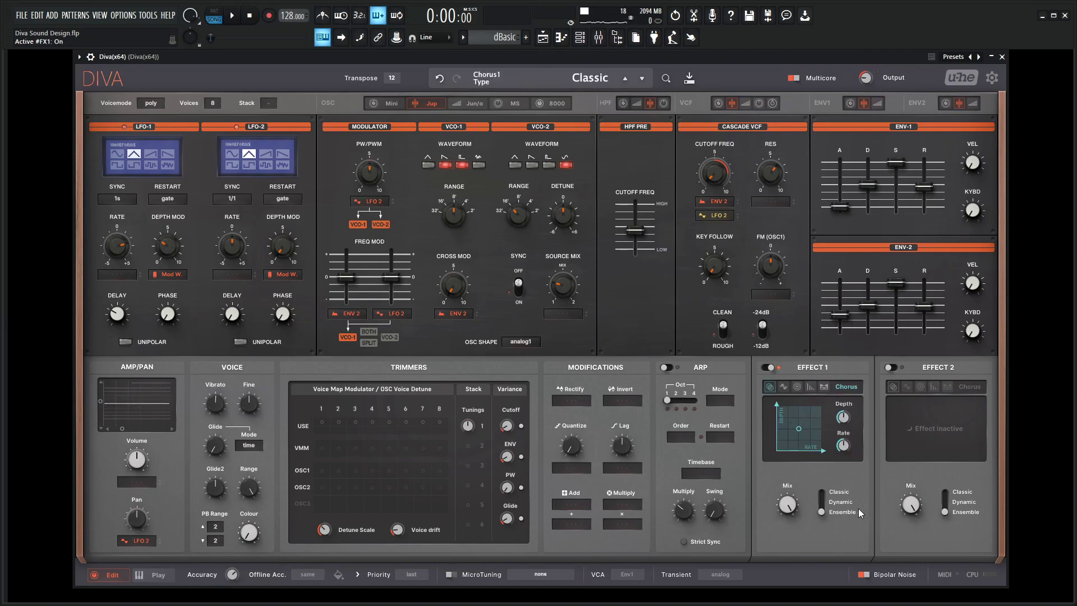
left_click_drag(843, 422, 845, 406)
left_click_drag(851, 469, 847, 470)
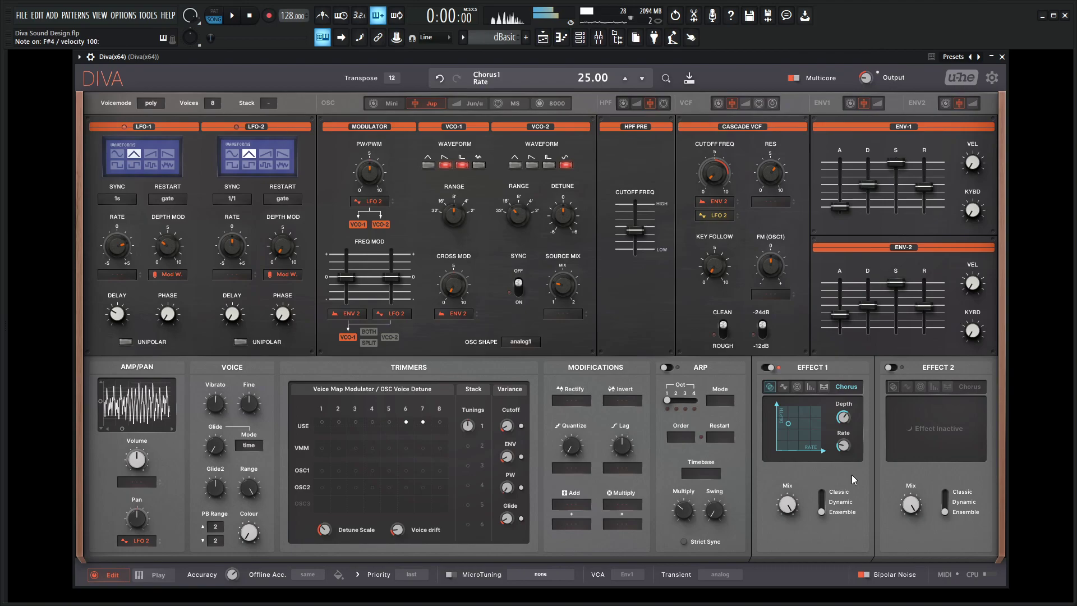
left_click_drag(843, 443, 844, 448)
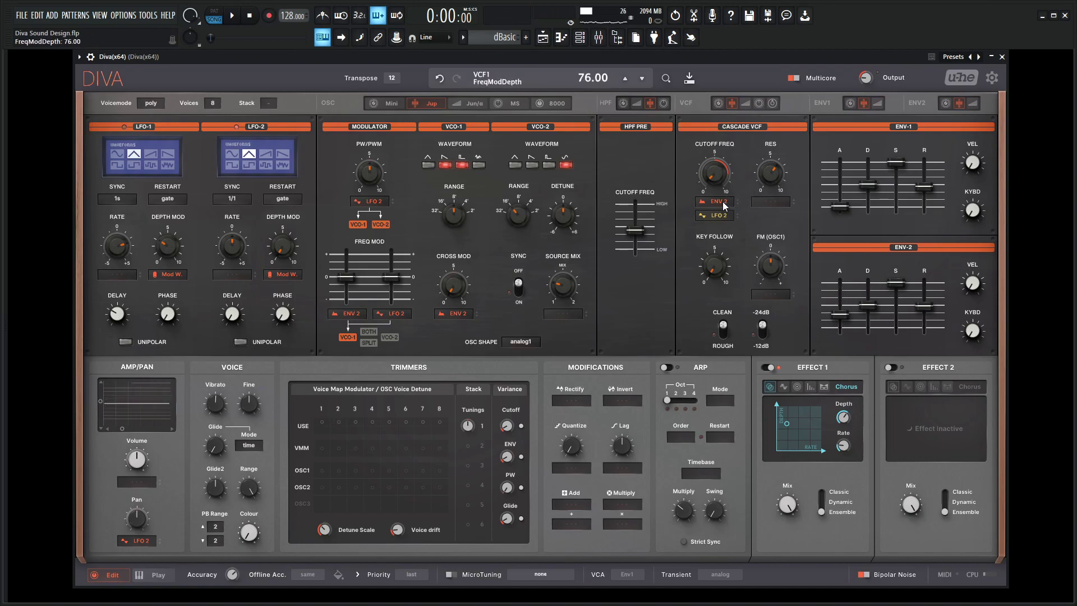
- Raise the ENV 2 modulation depth on the filter cutoff
scroll(722, 201, "up", 8)
scroll(722, 202, "down", 1)
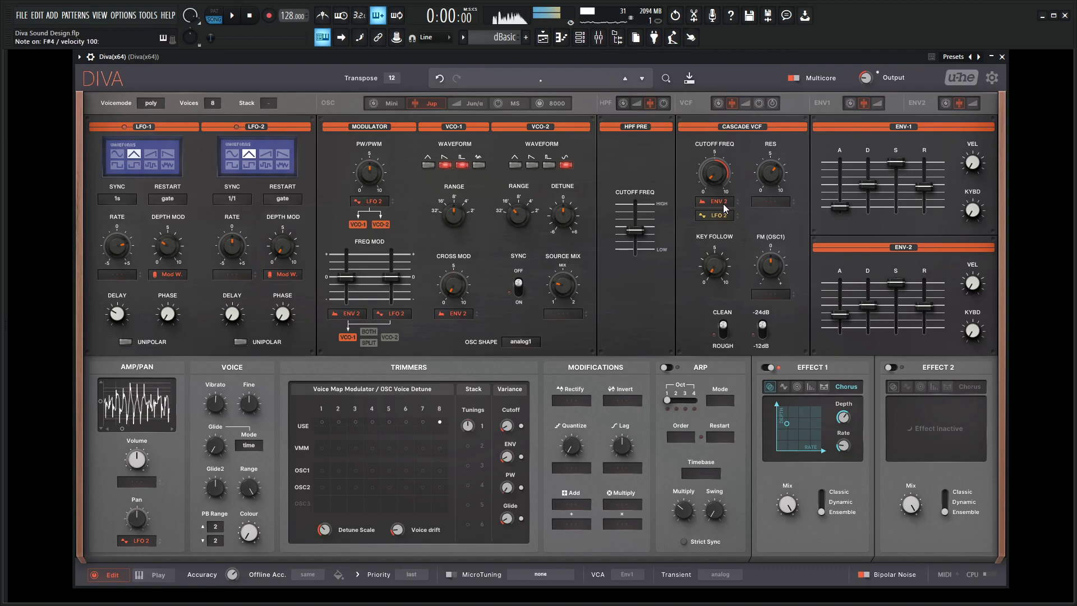
- Enable Effect 2 as a delay with center volume 17 and feedback 21, and narrow its high-pass/low-pass range
left_click(897, 367)
left_click(932, 386)
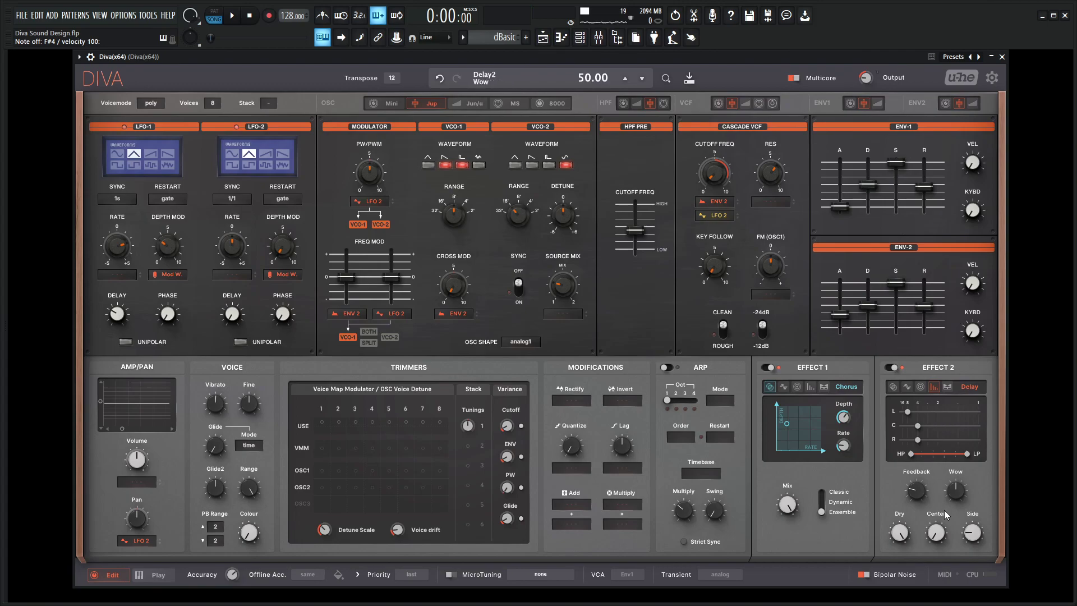
left_click_drag(937, 532, 935, 528)
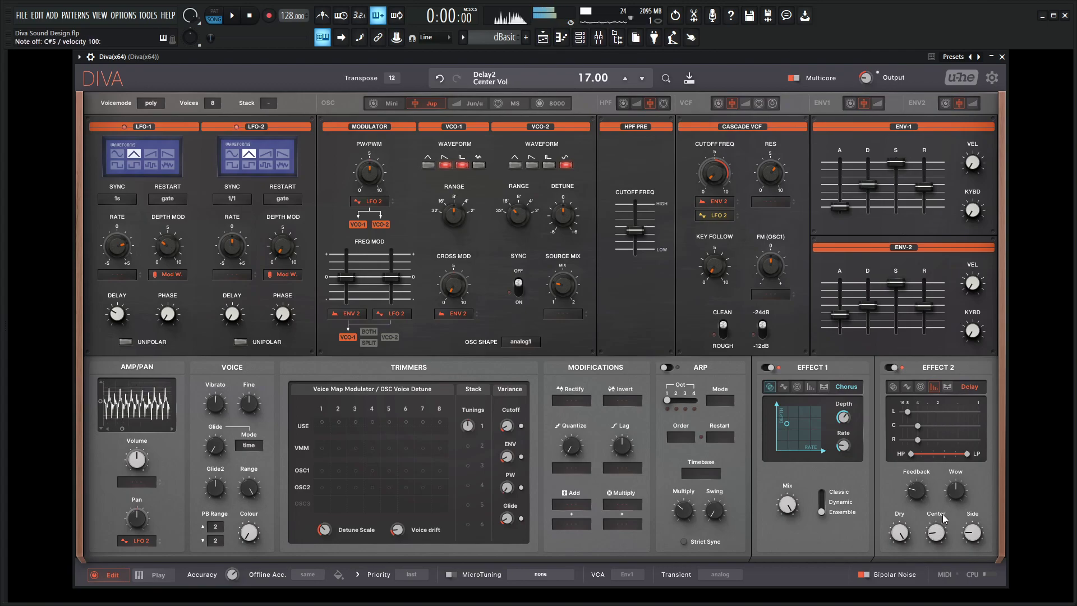
left_click_drag(915, 493, 915, 498)
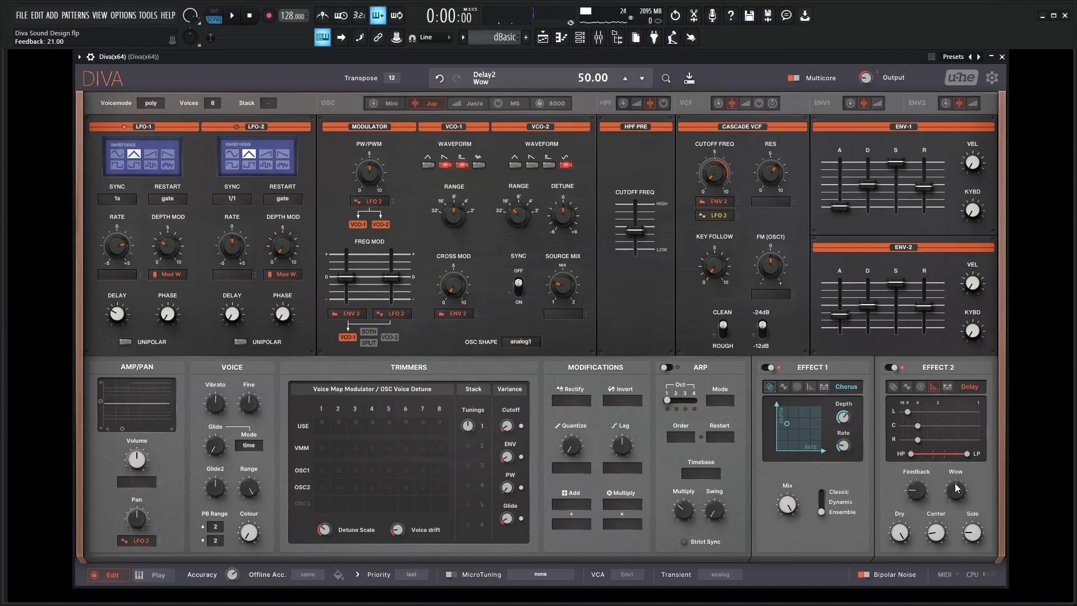
left_click_drag(968, 455, 923, 455)
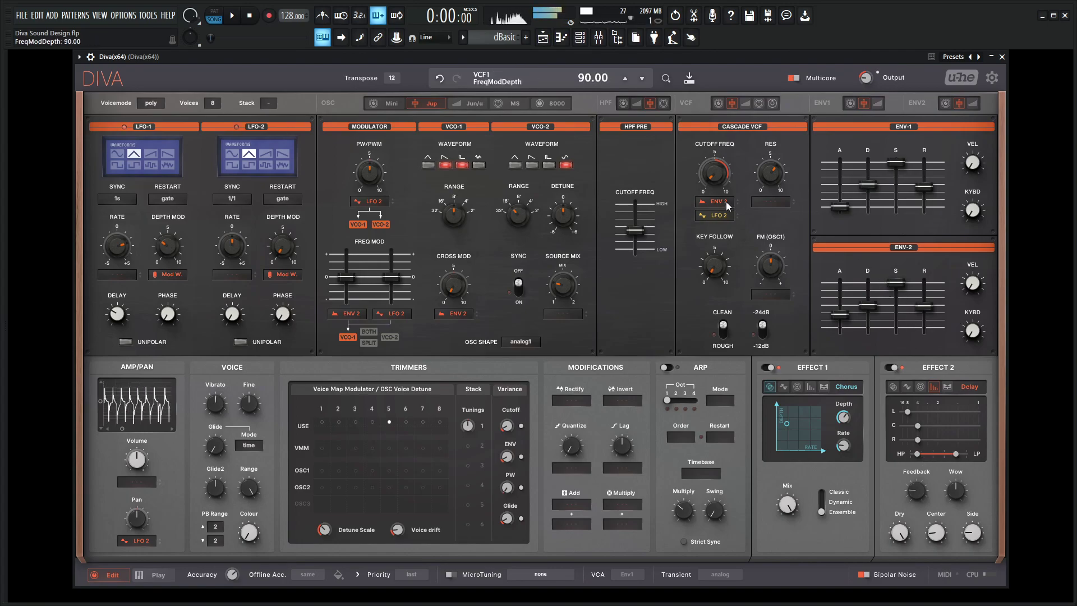
- Fine-tune the cutoff's ENV 2 modulation depth around 90, drop ENV-2's sustain to minimum and audition the sound
left_click_drag(726, 201, 729, 199)
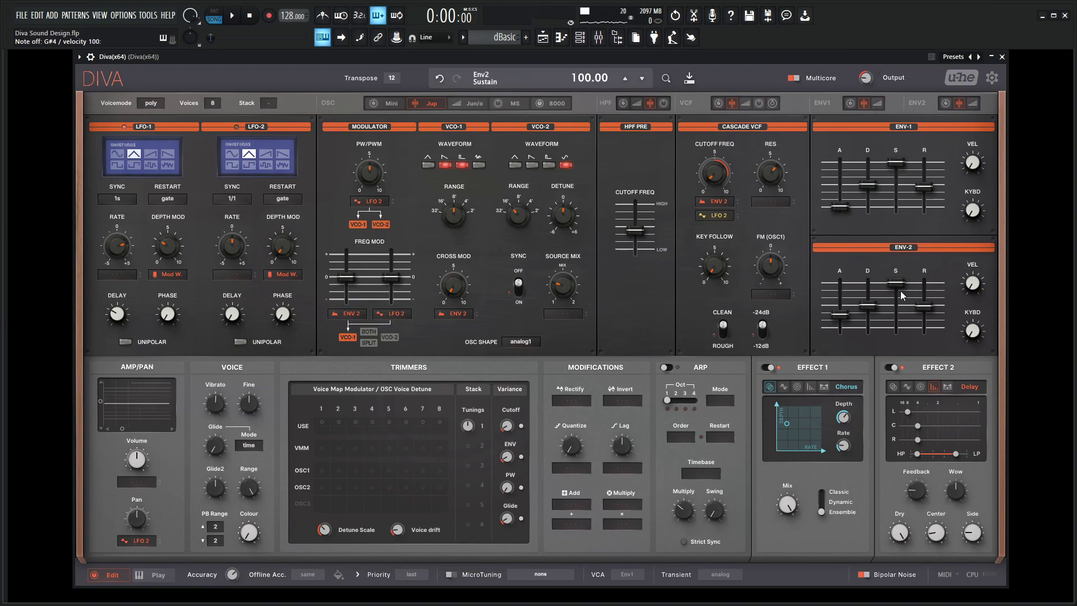
left_click_drag(901, 290, 900, 330)
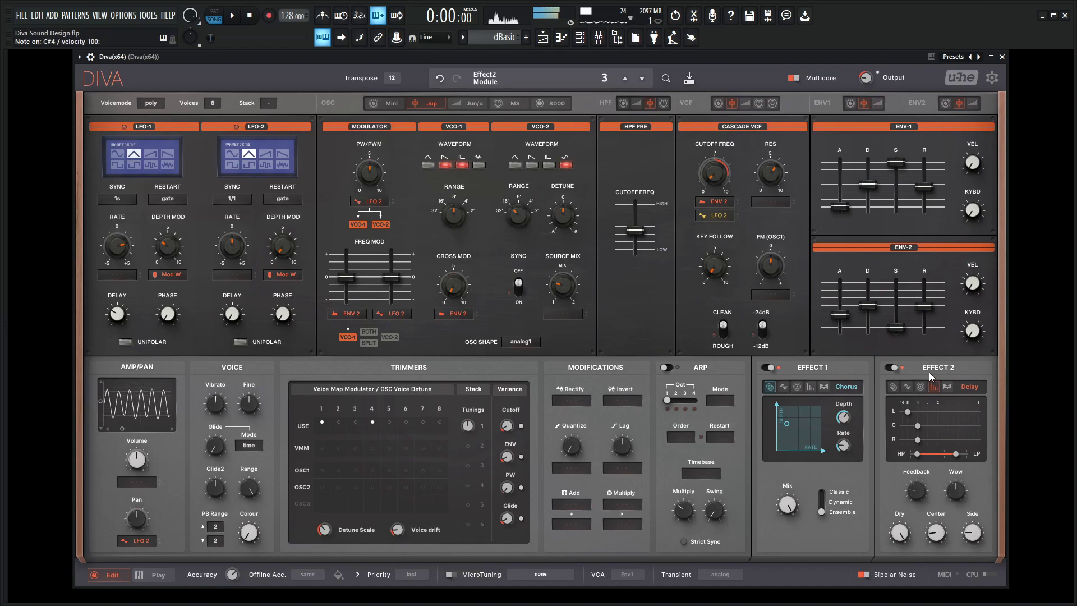
key("u")
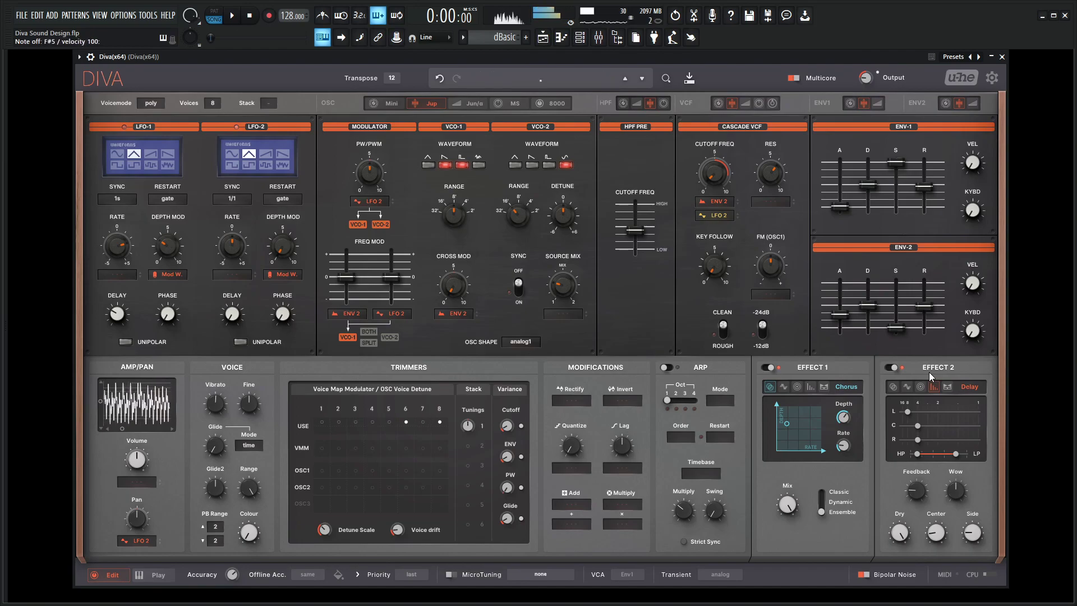
- Raise ENV-2's sustain to slightly above the middle of its range
key("x")
left_click_drag(896, 327, 896, 299)
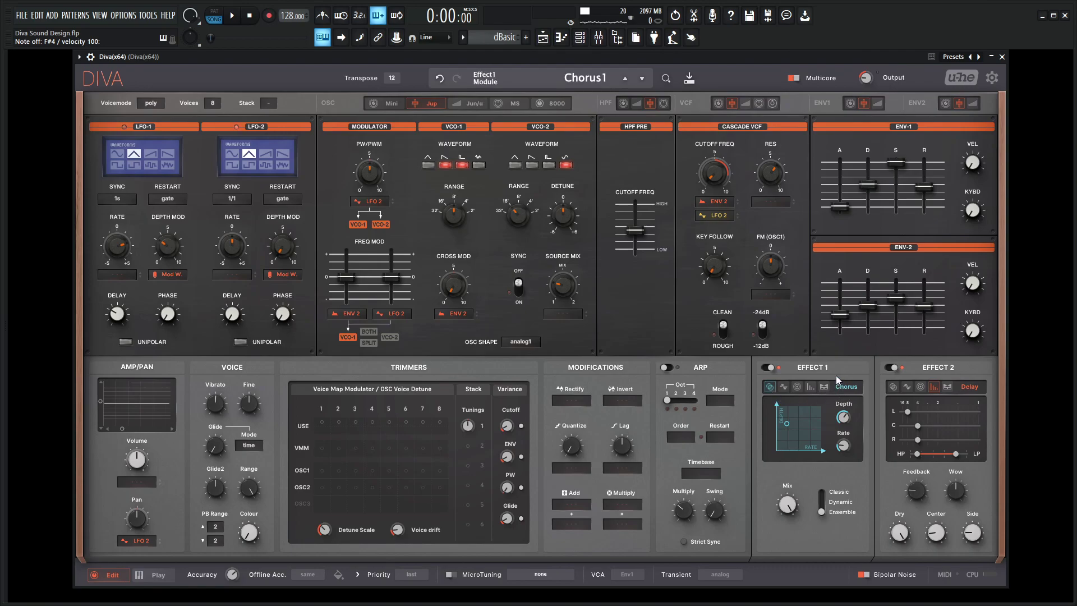
- Open the Pre 1973 insert on the Diva mixer track and set its high-pass filter to about 50 Hz
key("F9")
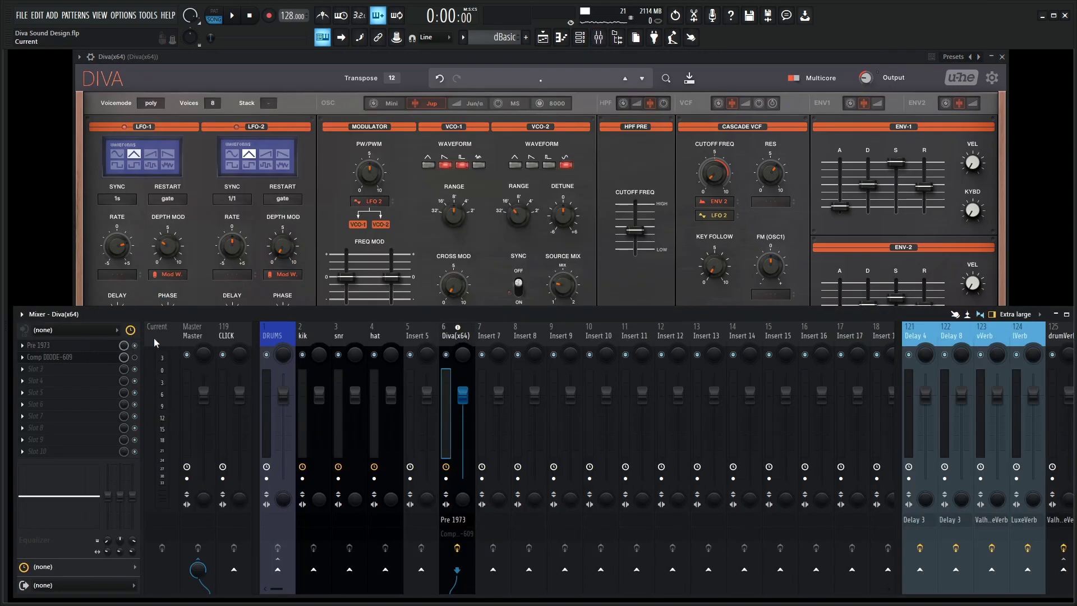
left_click(65, 346)
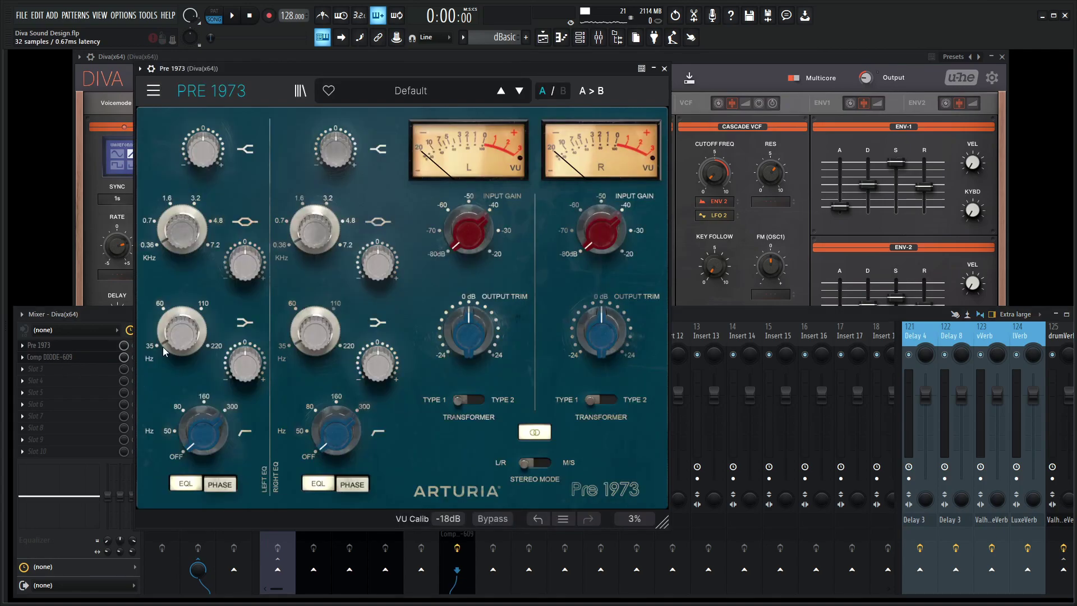
key("F9")
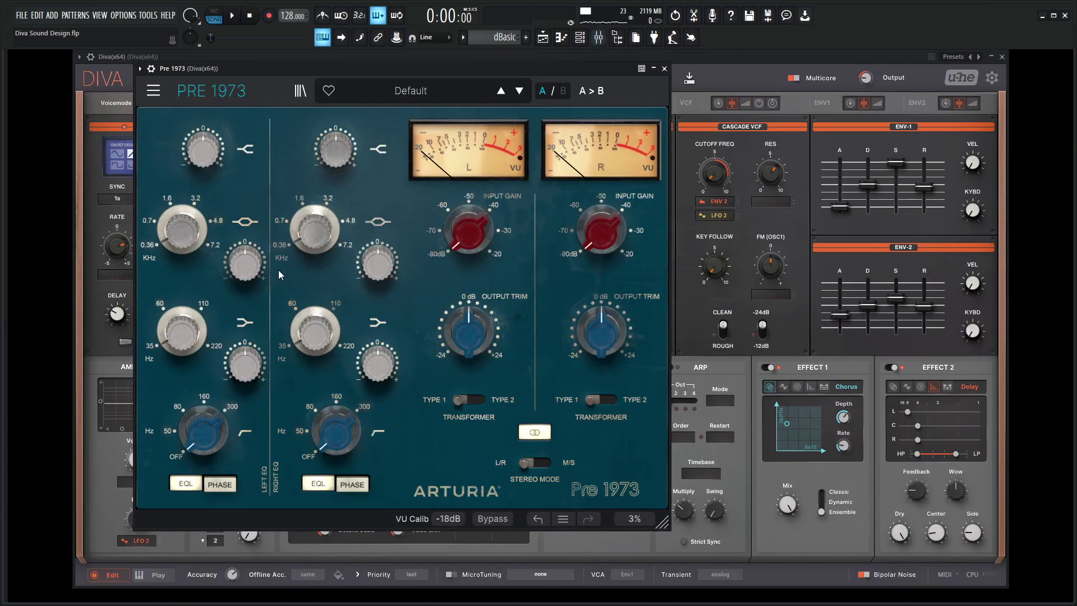
mouse_move(213, 434)
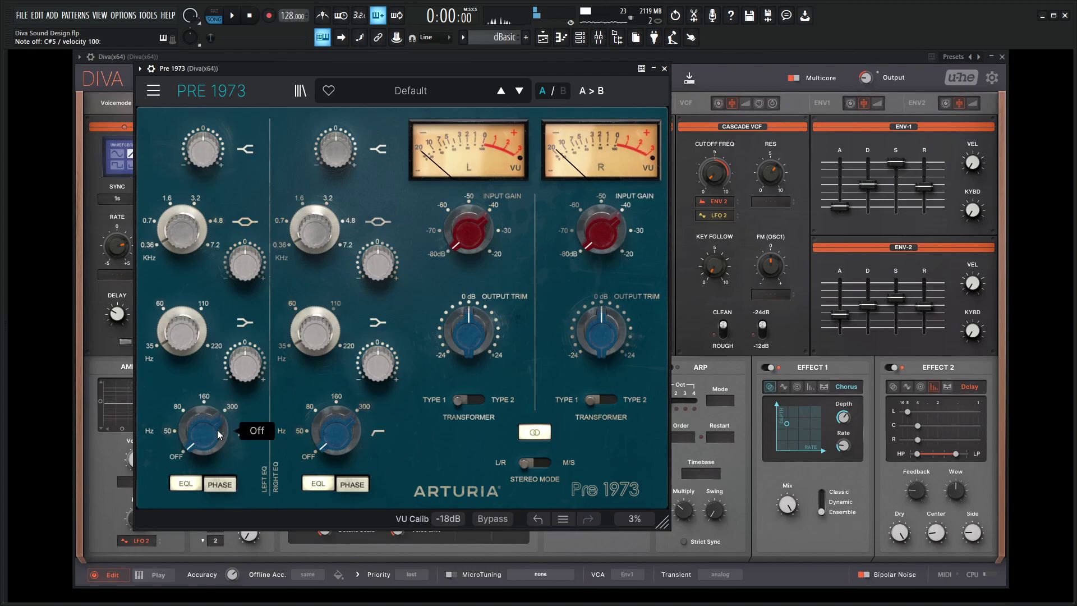
left_click_drag(217, 429, 217, 418)
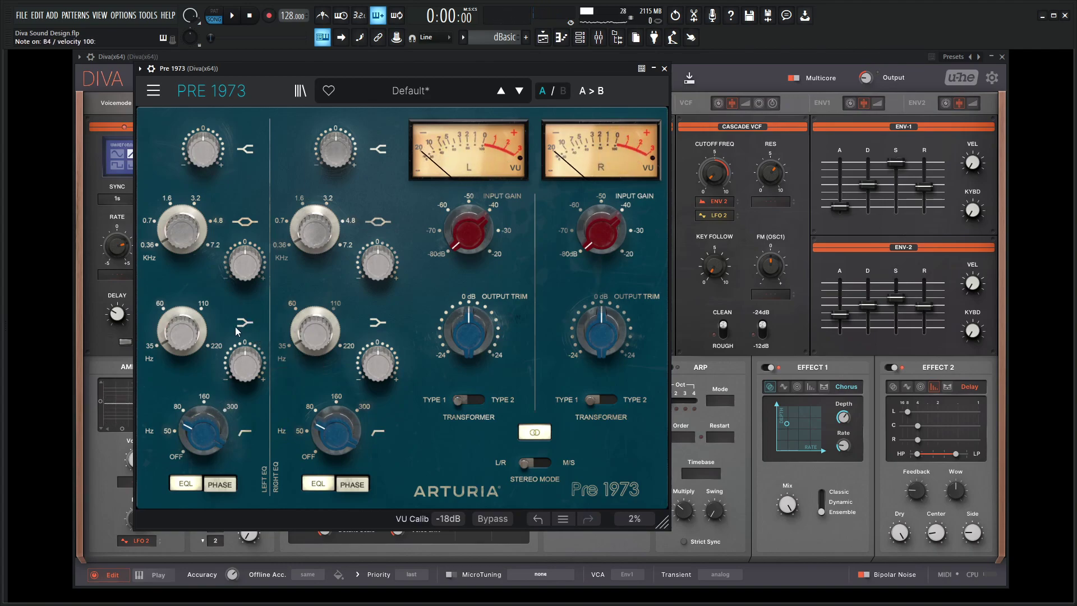
- Set the Pre 1973's low band frequency to about 220 Hz and adjust that band's gain
left_click_drag(245, 364, 189, 309)
left_click_drag(245, 364, 188, 331)
left_click_drag(245, 364, 245, 398)
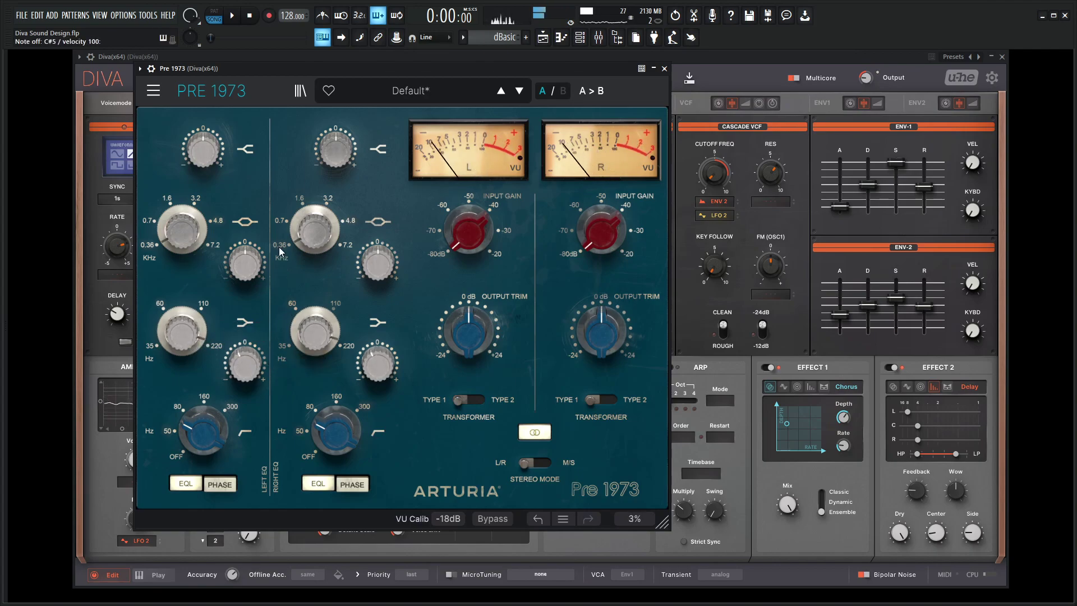
- Set the Pre 1973's mid band to -5.33 dB at about 2752 Hz and boost the high shelf by 4.18 dB
mouse_move(255, 258)
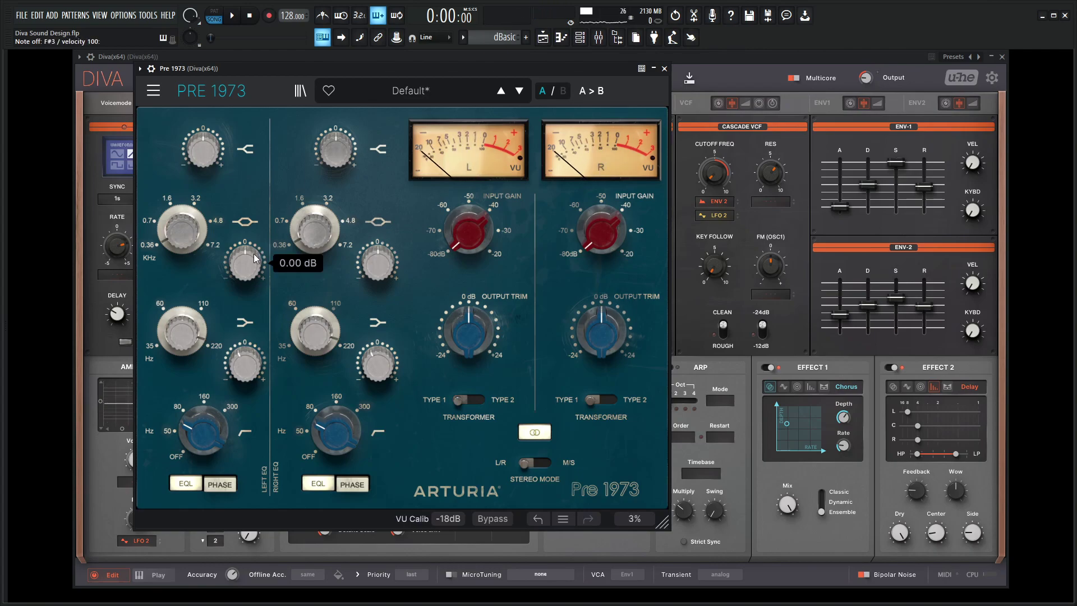
left_click_drag(254, 254, 182, 206)
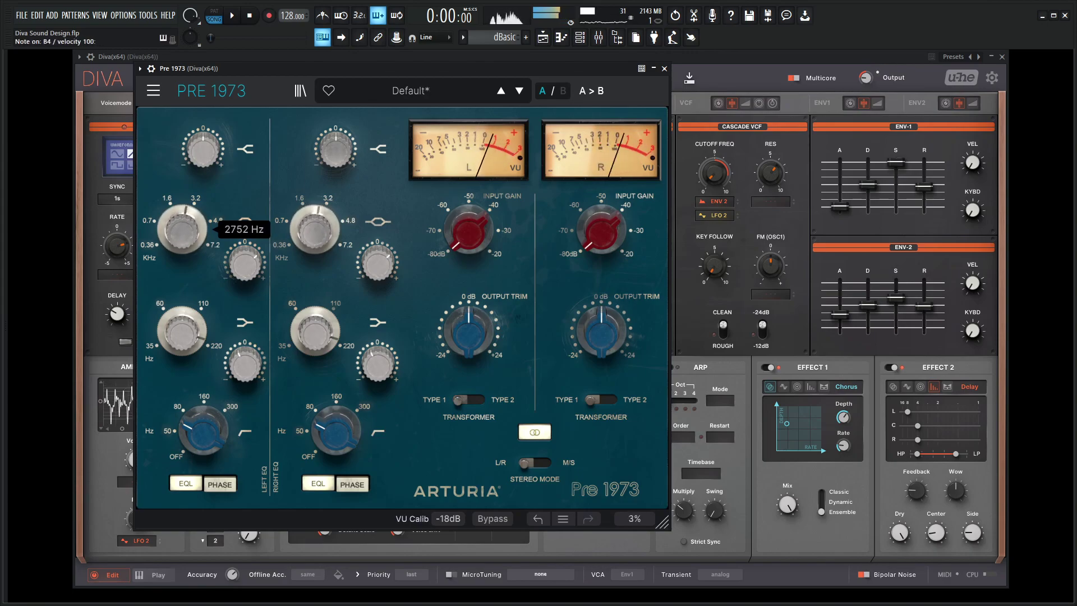
left_click_drag(244, 263, 248, 269)
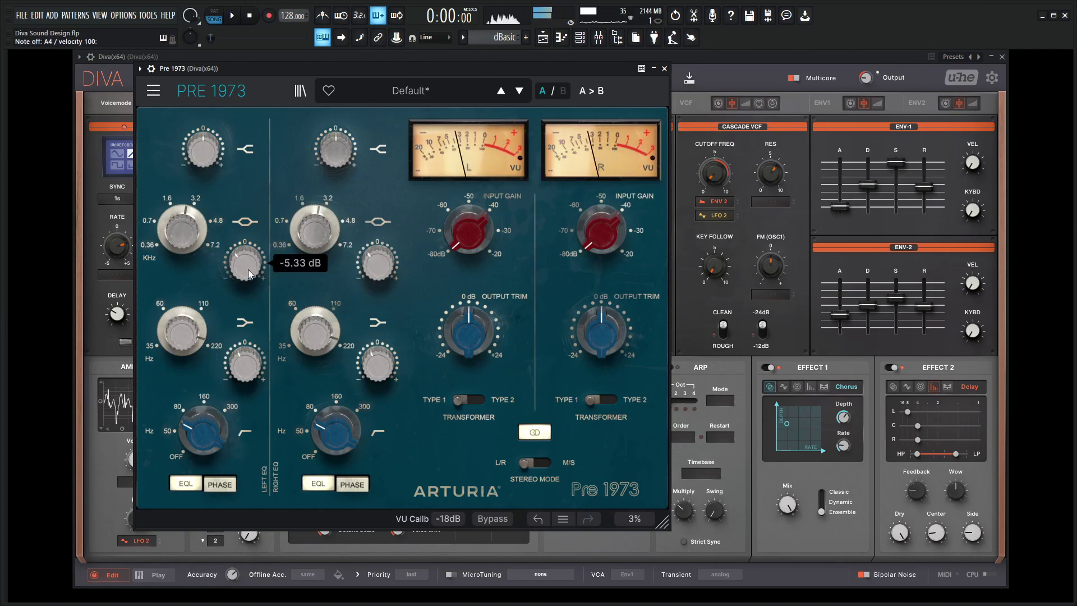
mouse_move(206, 155)
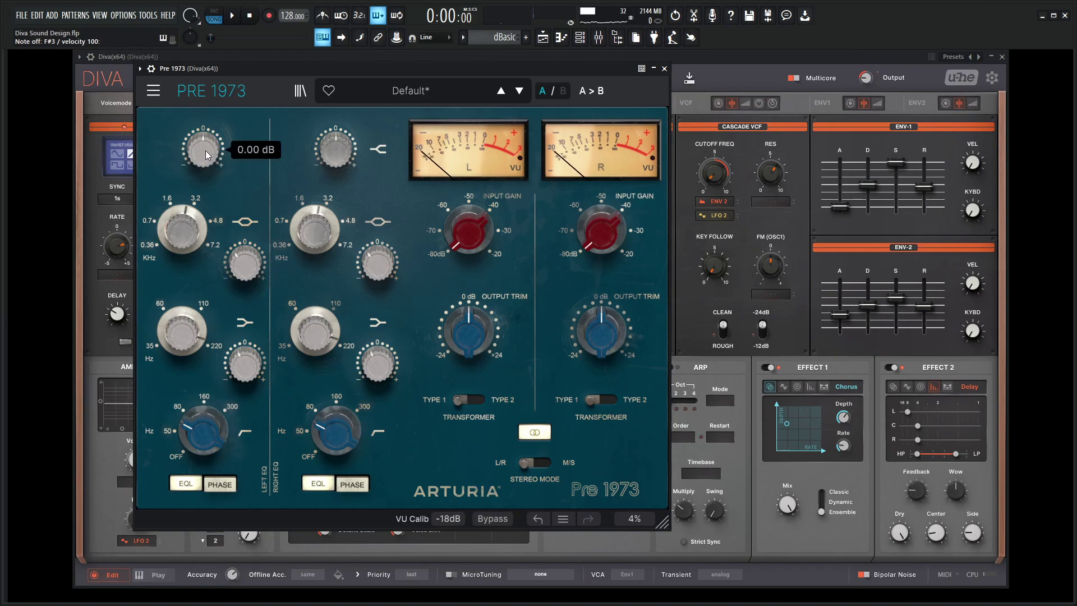
mouse_move(205, 151)
left_mouse_down()
mouse_move(204, 140)
mouse_move(206, 150)
left_mouse_up()
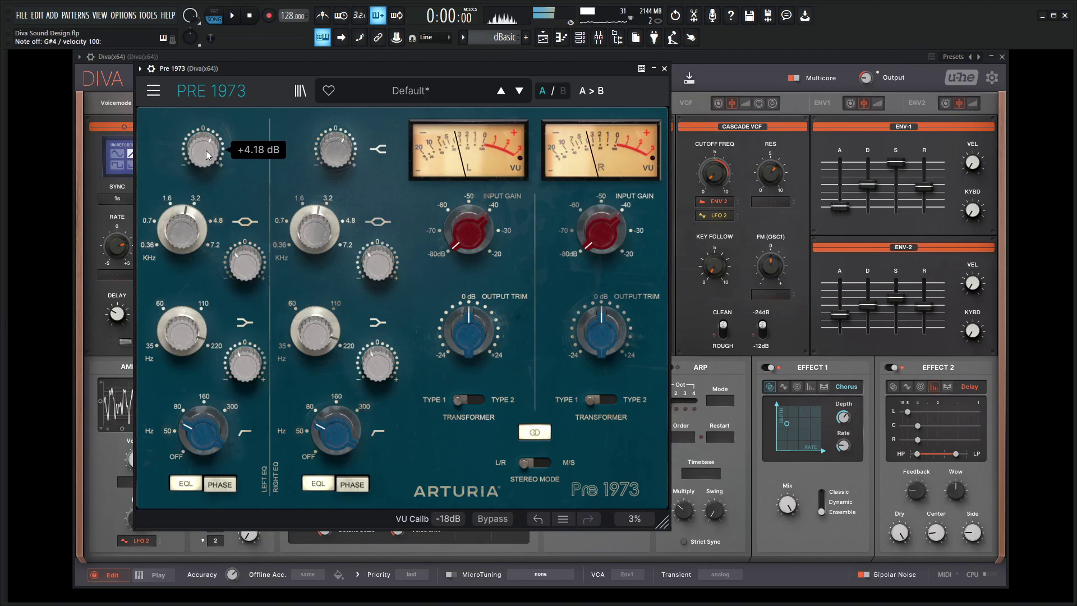
- Enable and open the Comp DIODE-609 insert on the Diva mixer track and lower its compressor threshold to about -28 dBm
key("F9")
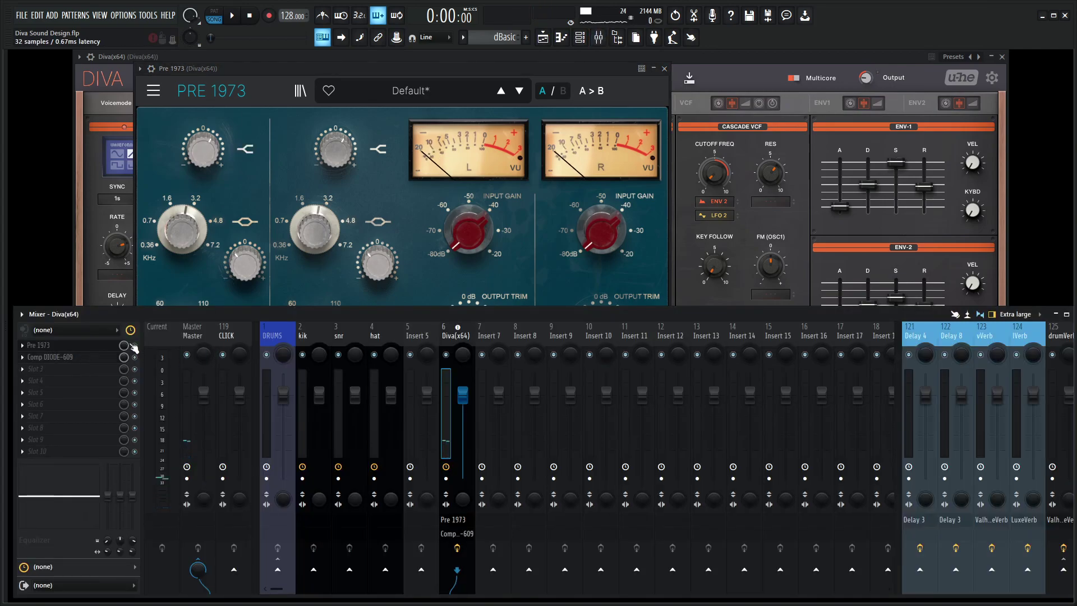
left_click(112, 356)
left_click(143, 230)
left_click(155, 255)
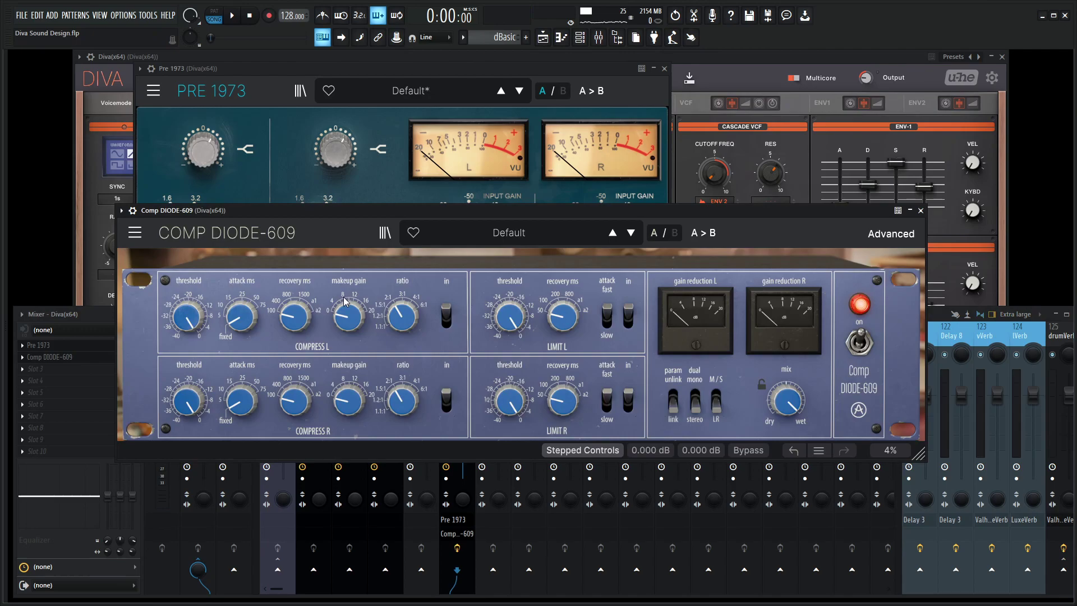
mouse_move(198, 323)
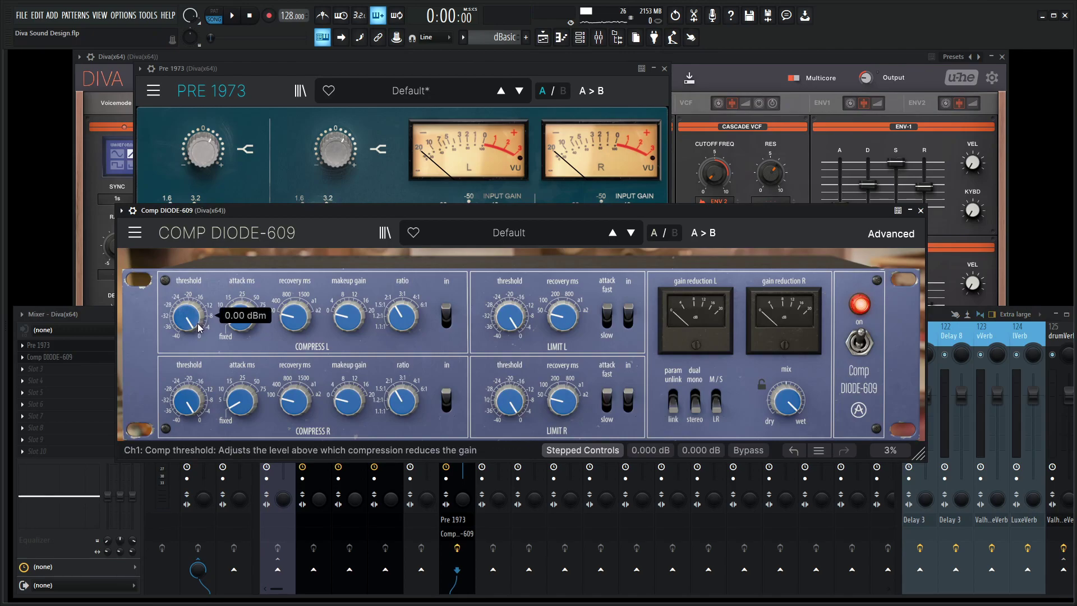
left_click_drag(200, 328, 199, 359)
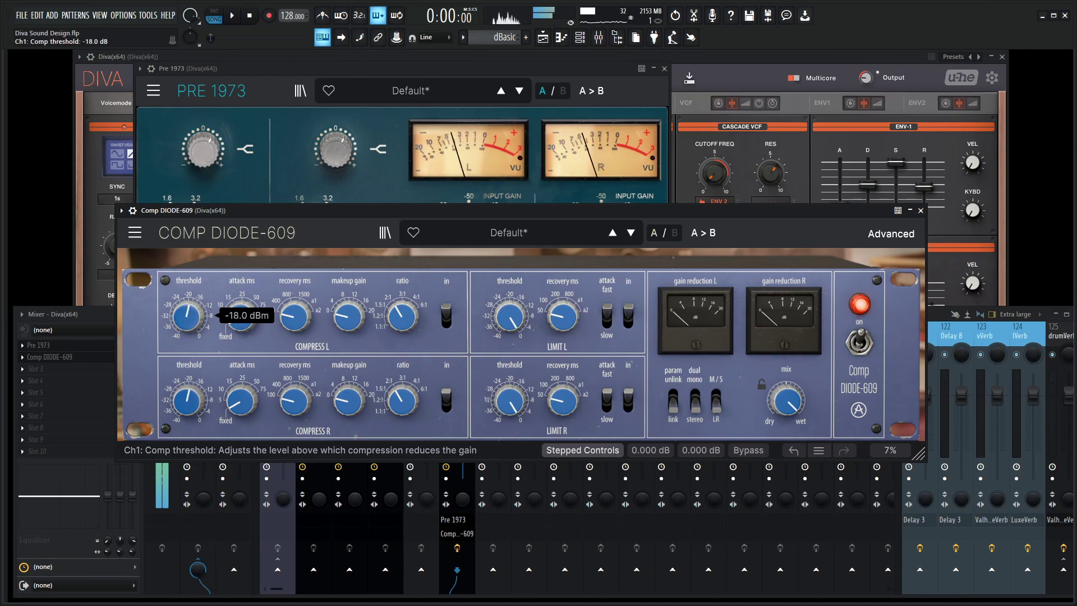
left_click_drag(196, 314, 196, 323)
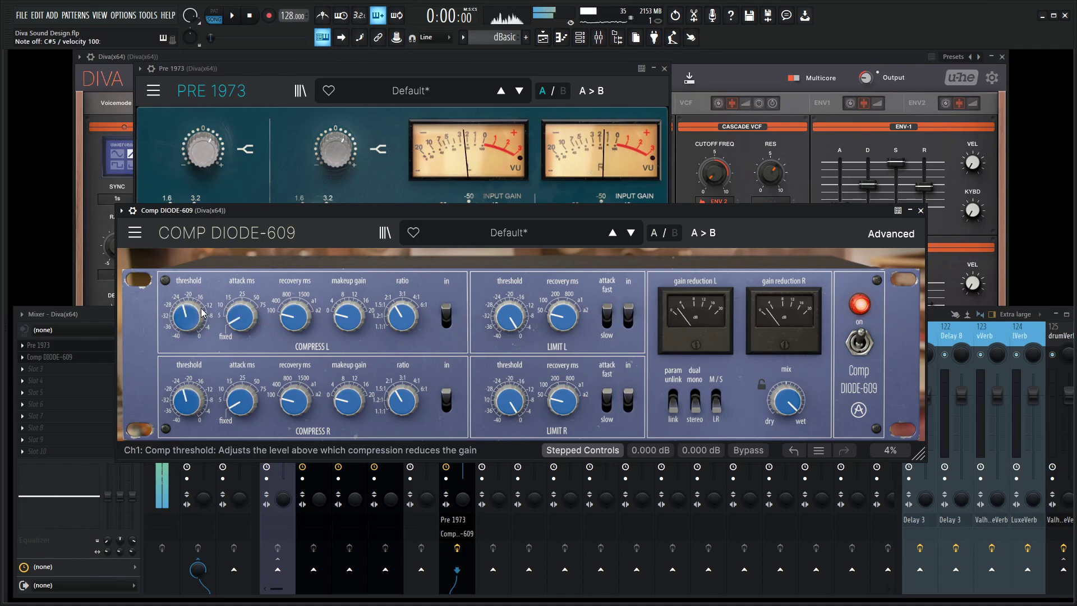
scroll(203, 311, "down", 4)
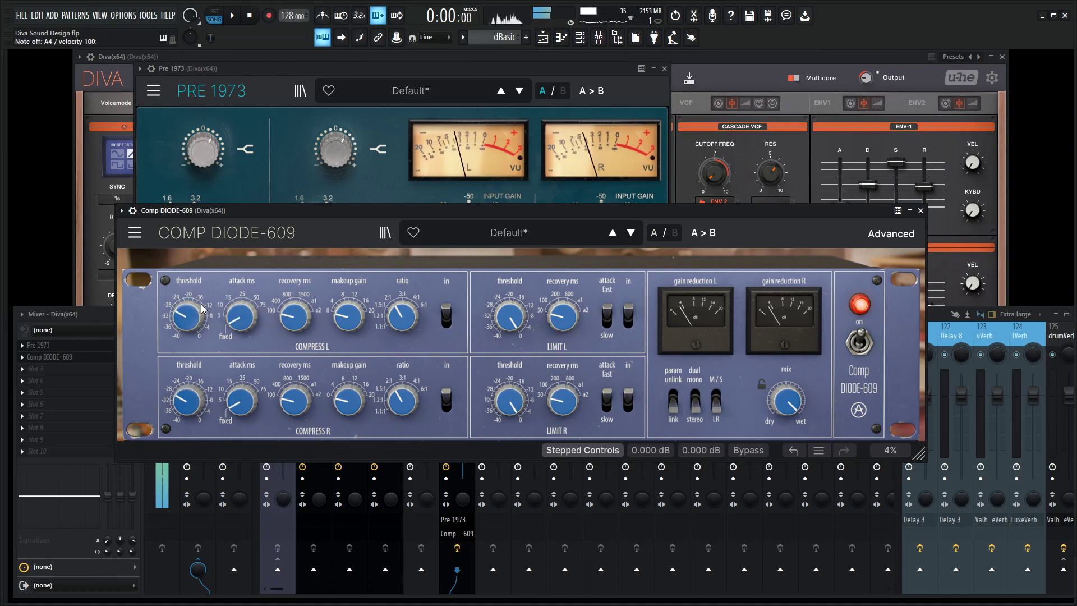
- Set the compressor's ratio to 3:1, its attack to 25 ms and its recovery to 400 ms
left_click_drag(403, 314, 403, 314)
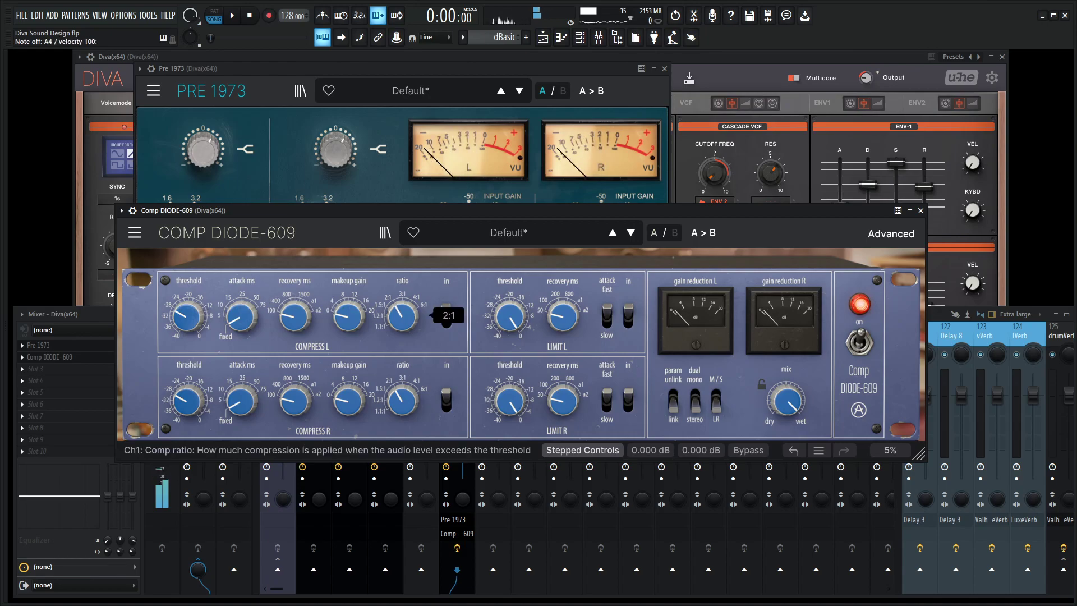
scroll(402, 317, "up", 1)
key("r")
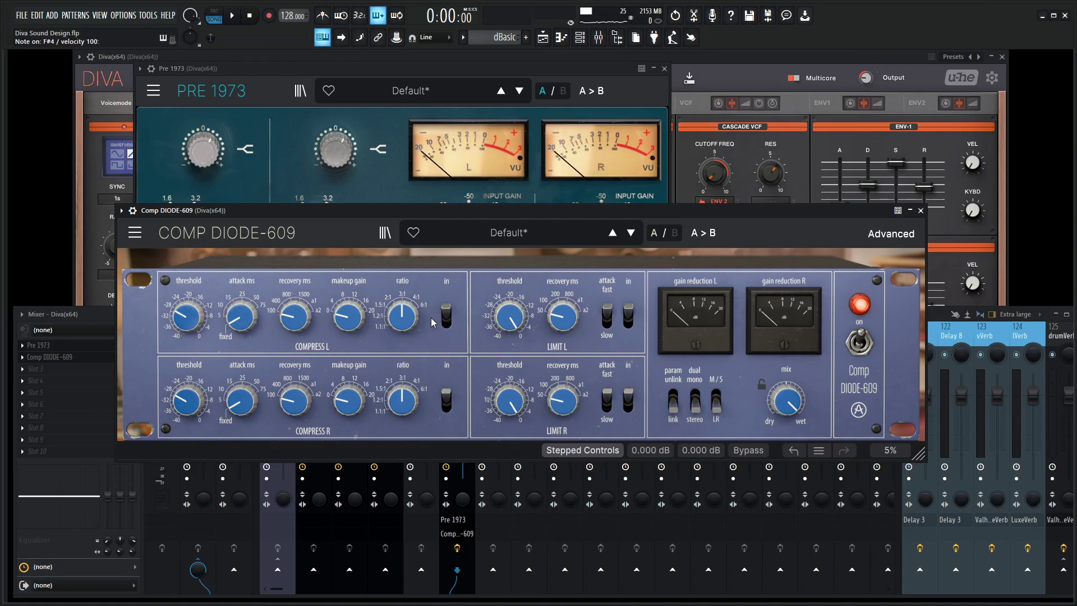
key("y")
key("e")
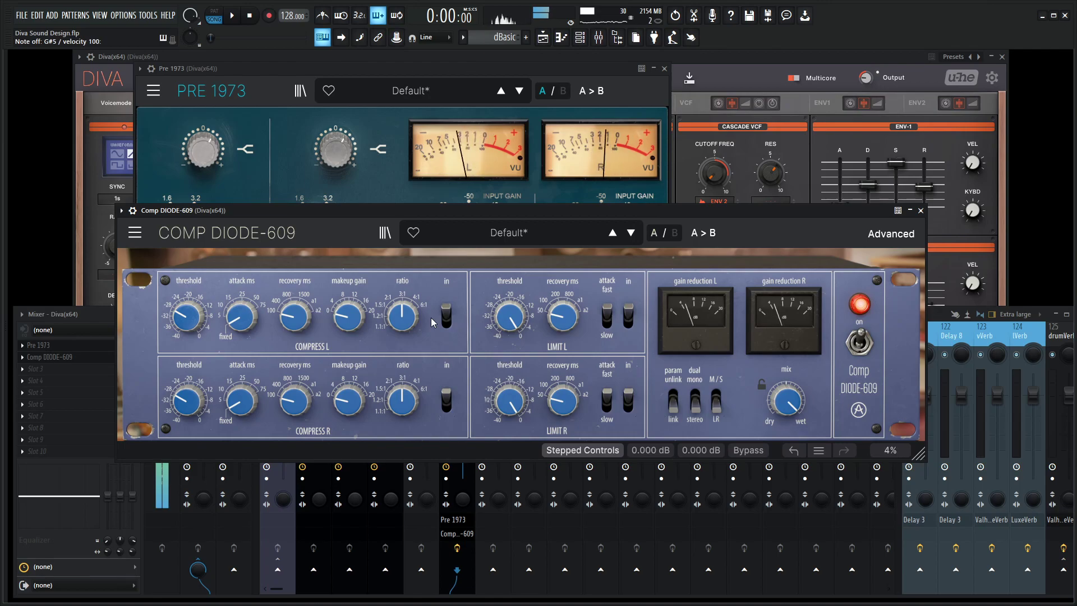
scroll(255, 327, "up", 3)
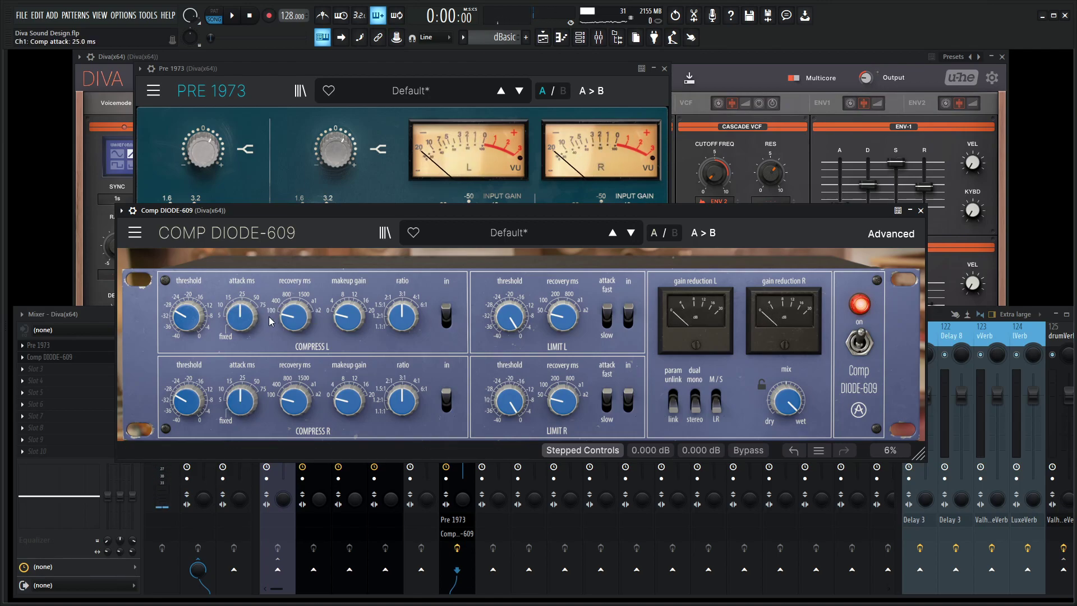
scroll(312, 318, "up", 2)
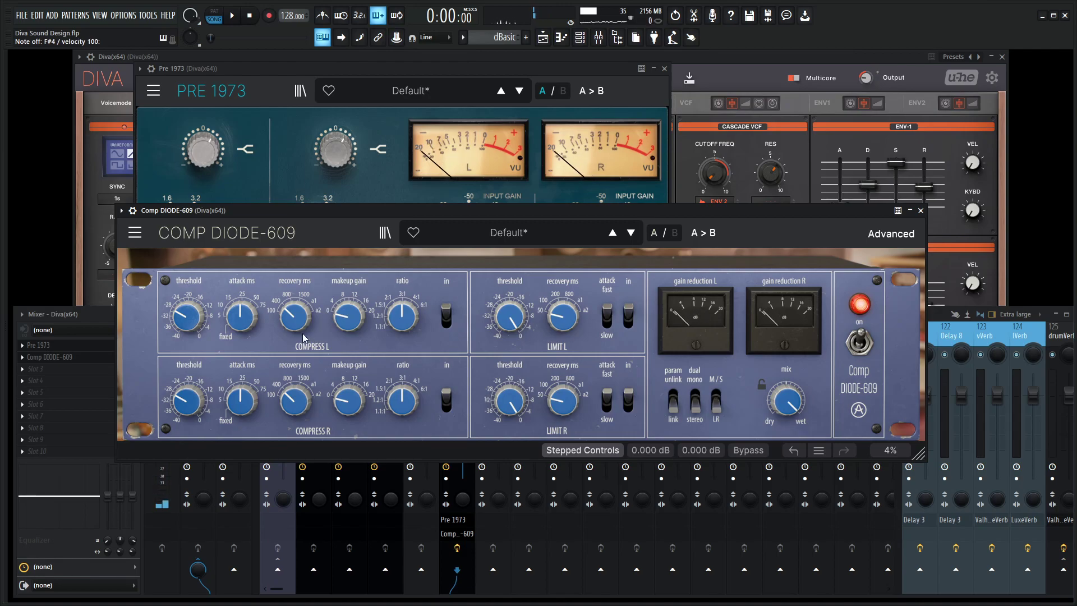
- Set the compressor's threshold to -24 dBm and its make-up gain to 4 dB while playing notes
left_click_drag(187, 317, 186, 311)
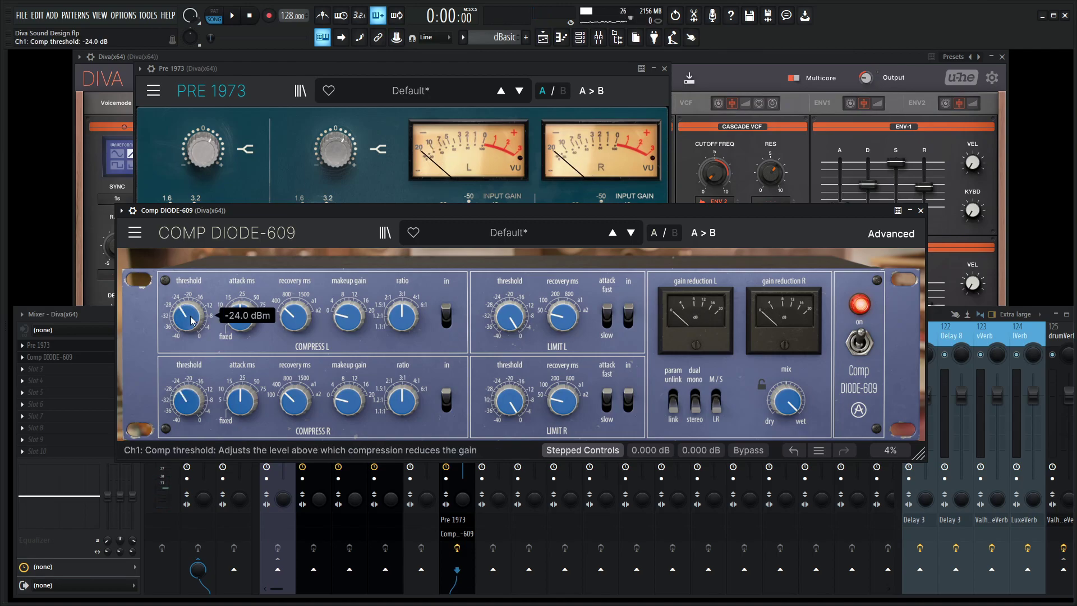
key("g")
key("u")
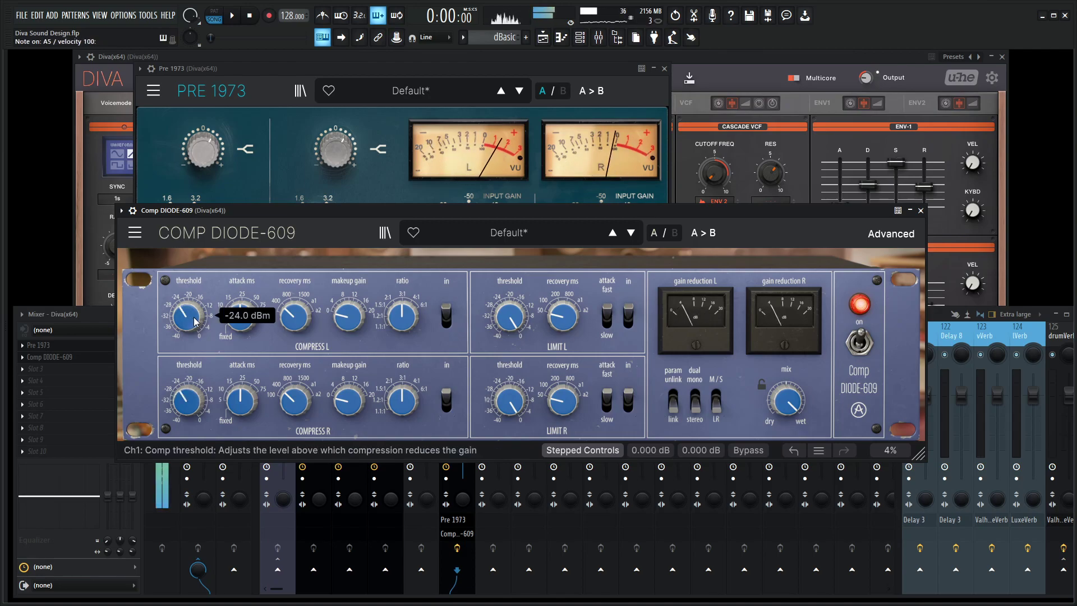
mouse_move(350, 324)
key("g")
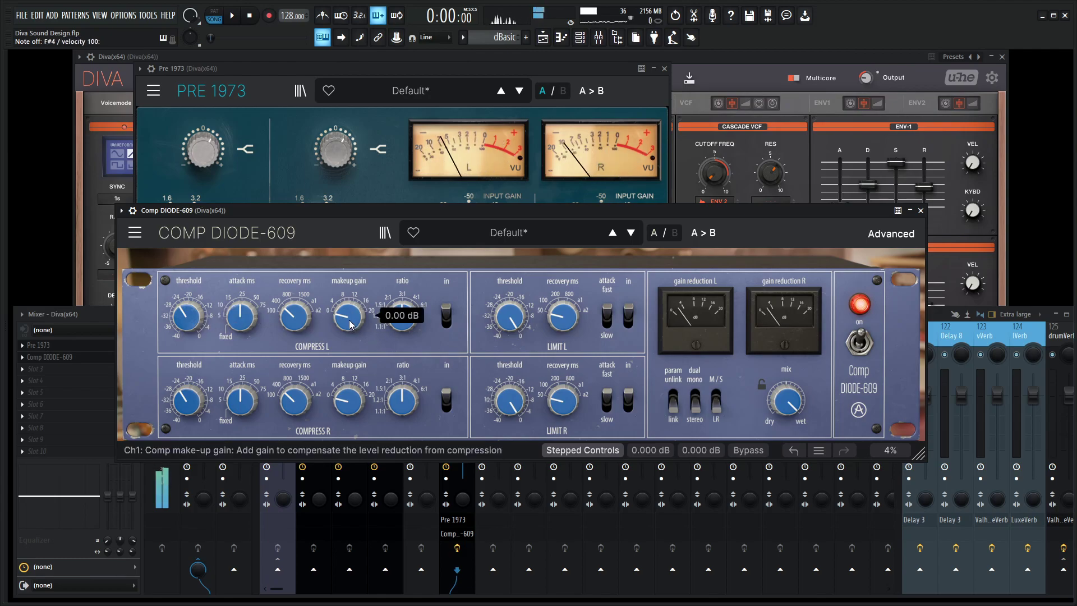
left_click_drag(351, 324, 352, 317)
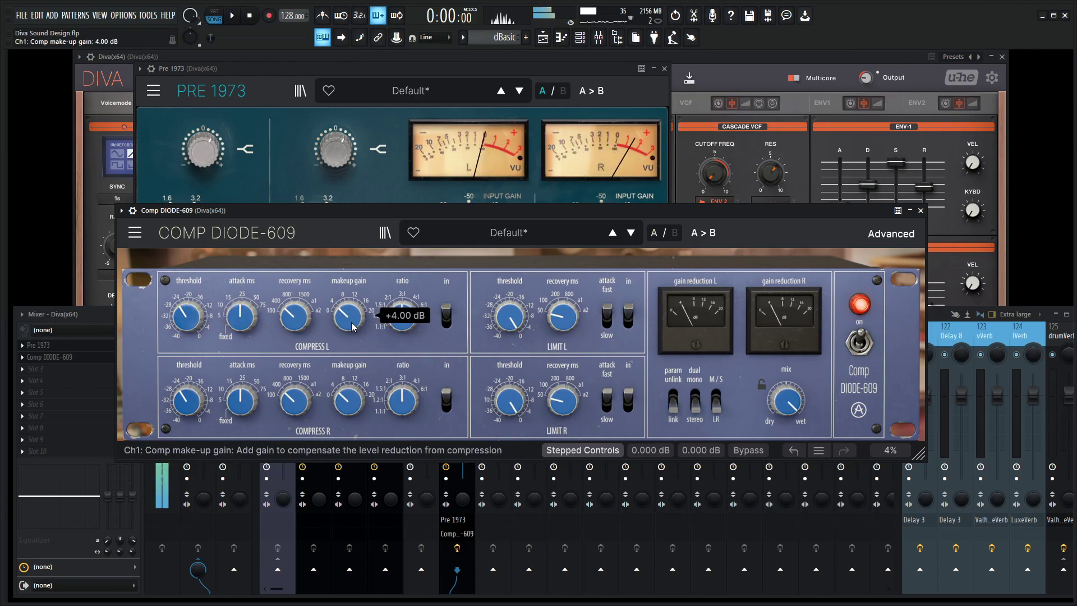
- Play notes across the low and high registers to audition the equalized and compressed Diva sound
key("6")
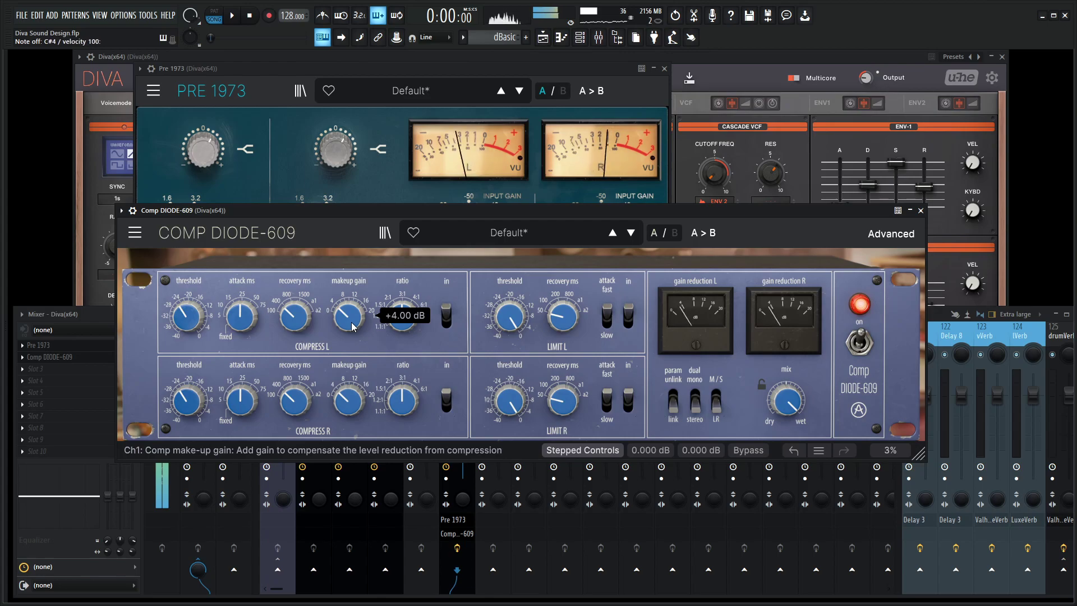
key("g")
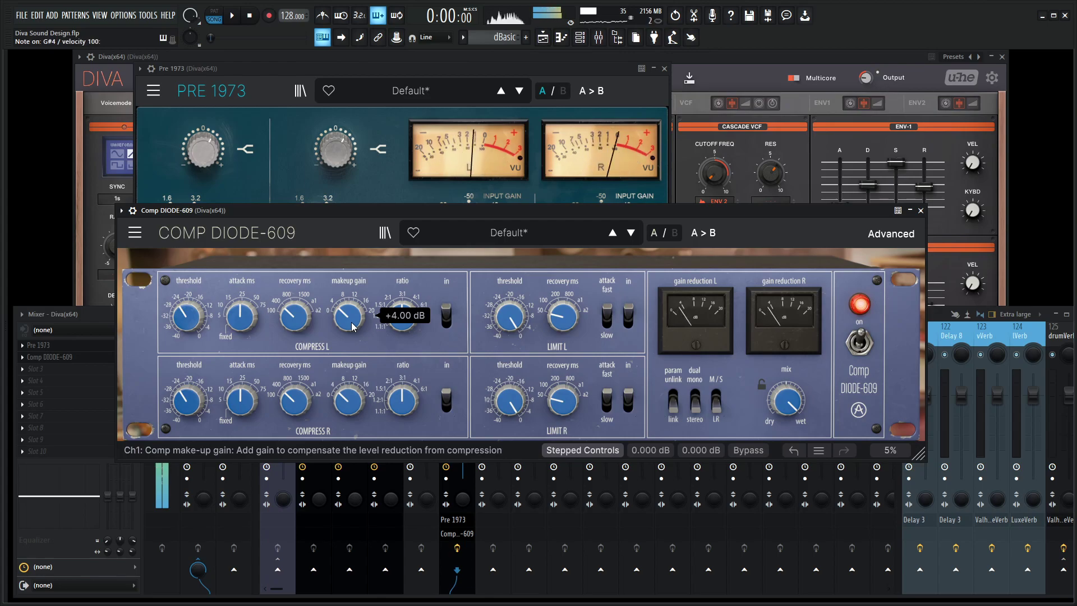
key("2")
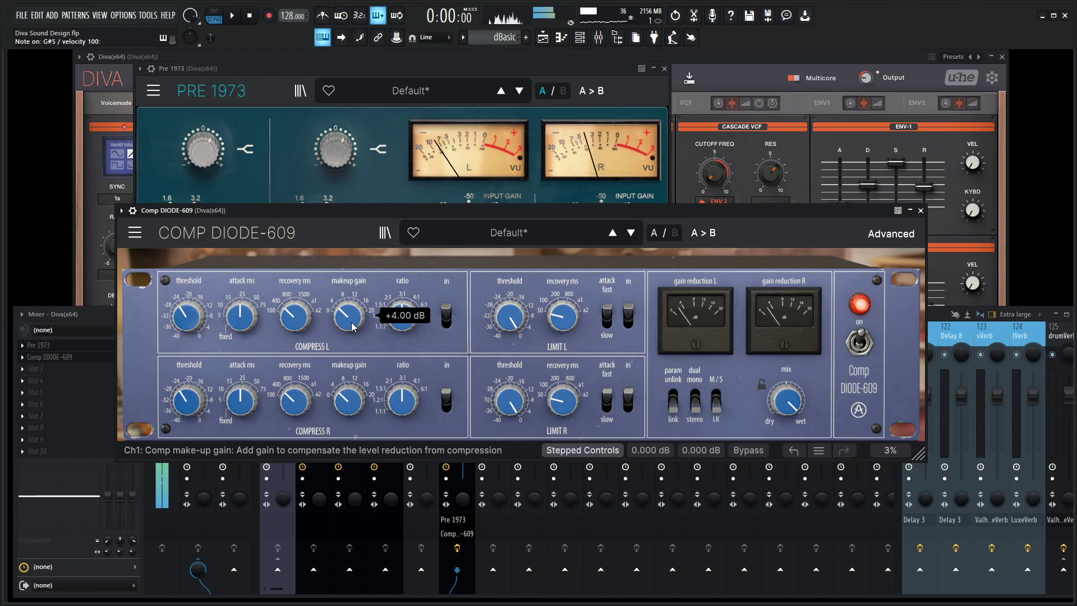
key("u")
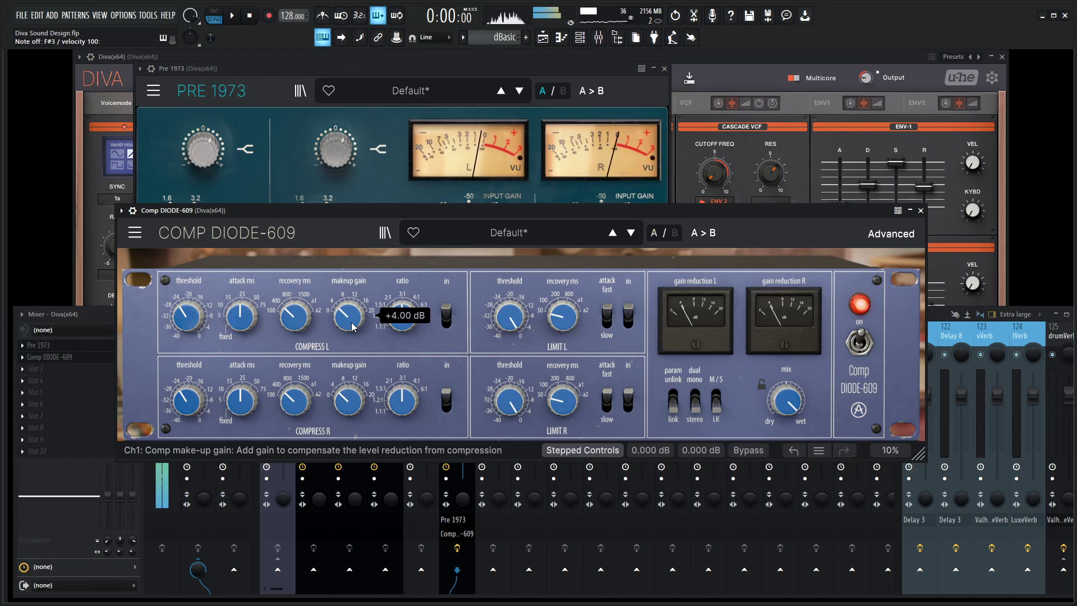
key("y")
key("2")
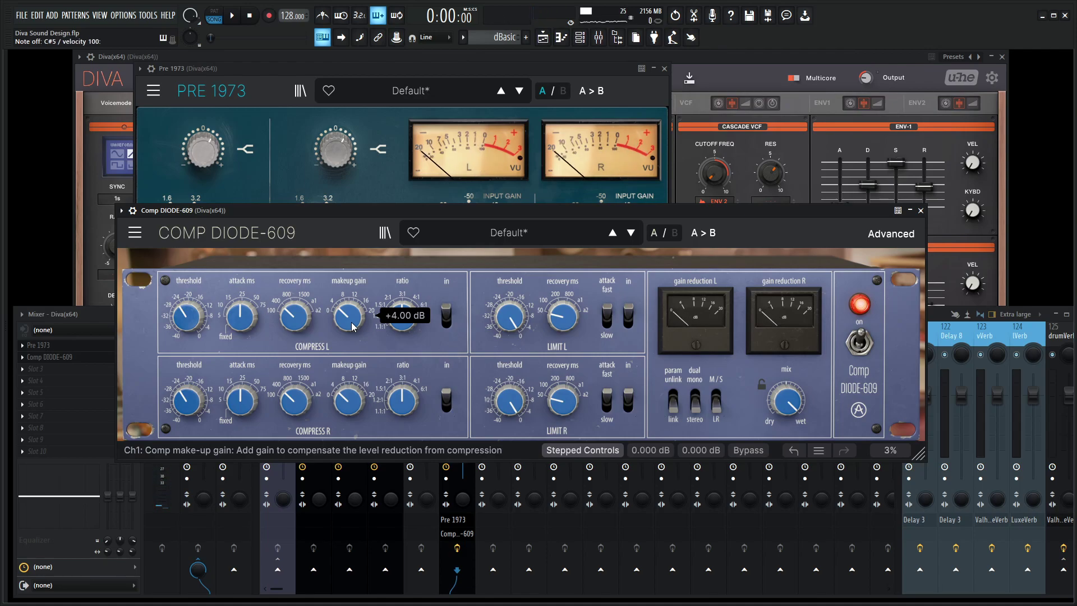
key("s")
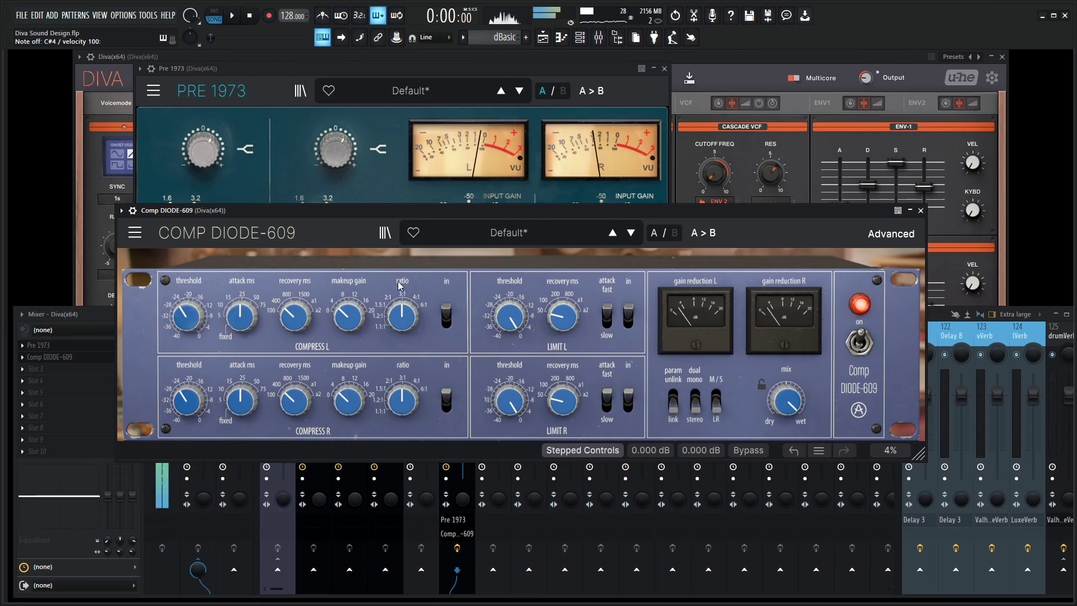
key("c")
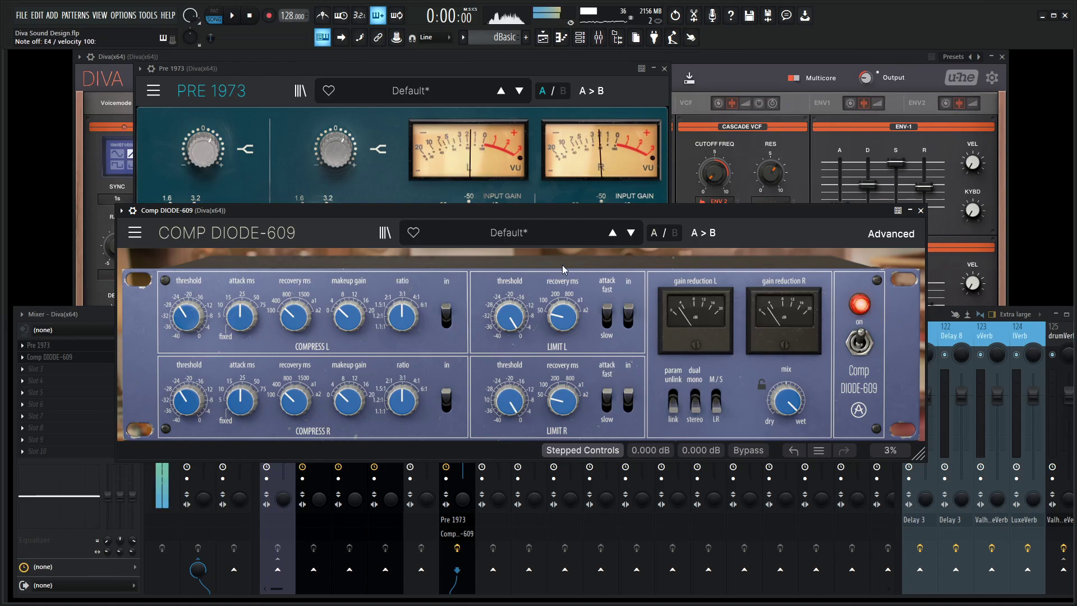
- Send the Diva mixer track to the vVerb track at 42% and audition it with the drum playback
key("F9")
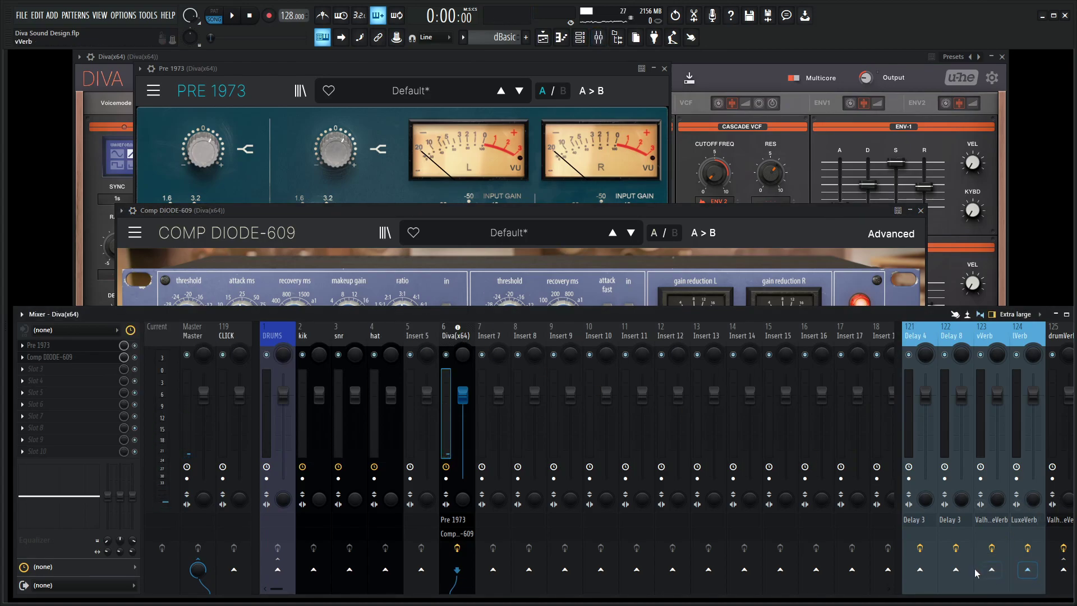
left_click(992, 570)
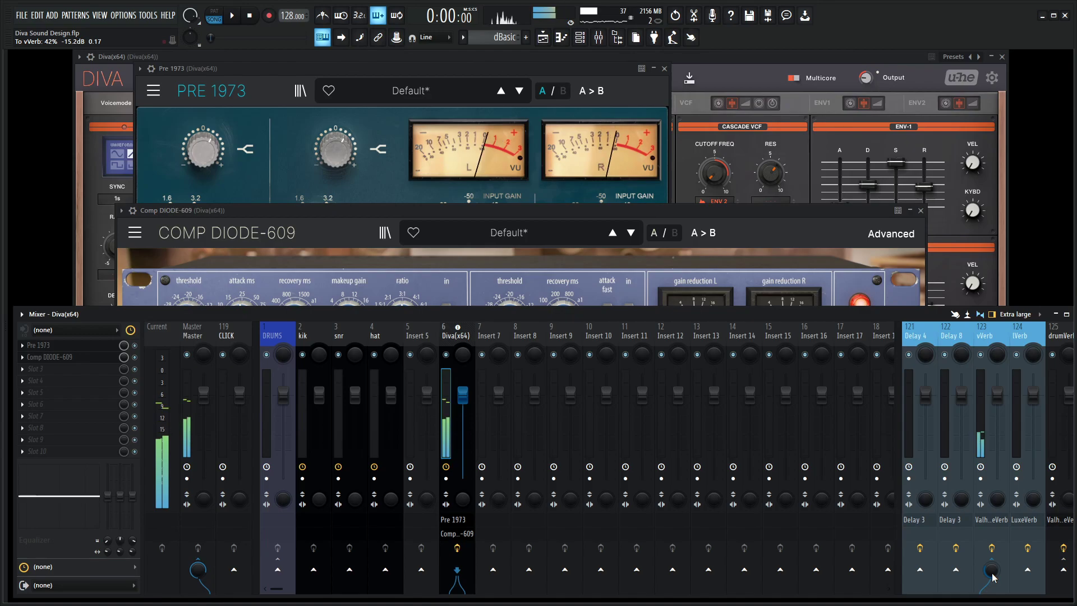
key("space")
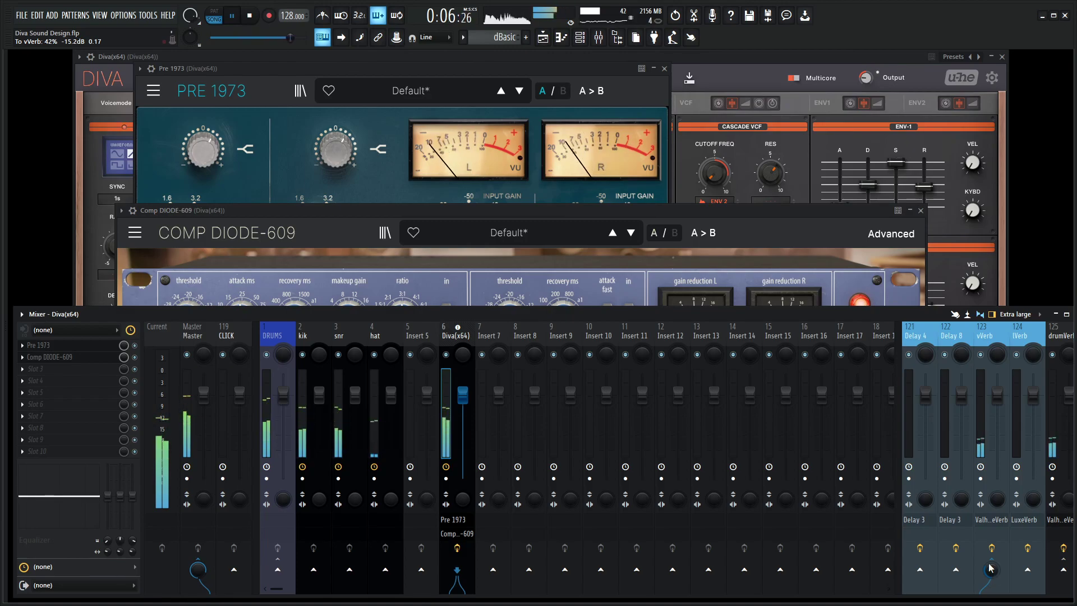
key("space")
- In Diva, try the Multimode filter, switch the VCF model to Ladder and test its resonance
left_click(778, 75)
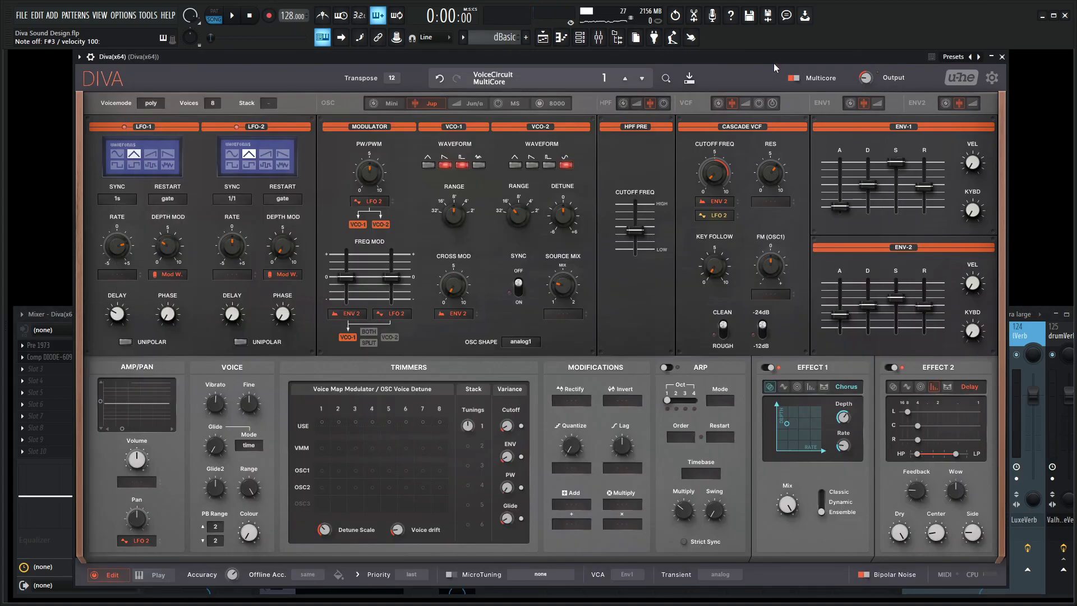
left_click(746, 102)
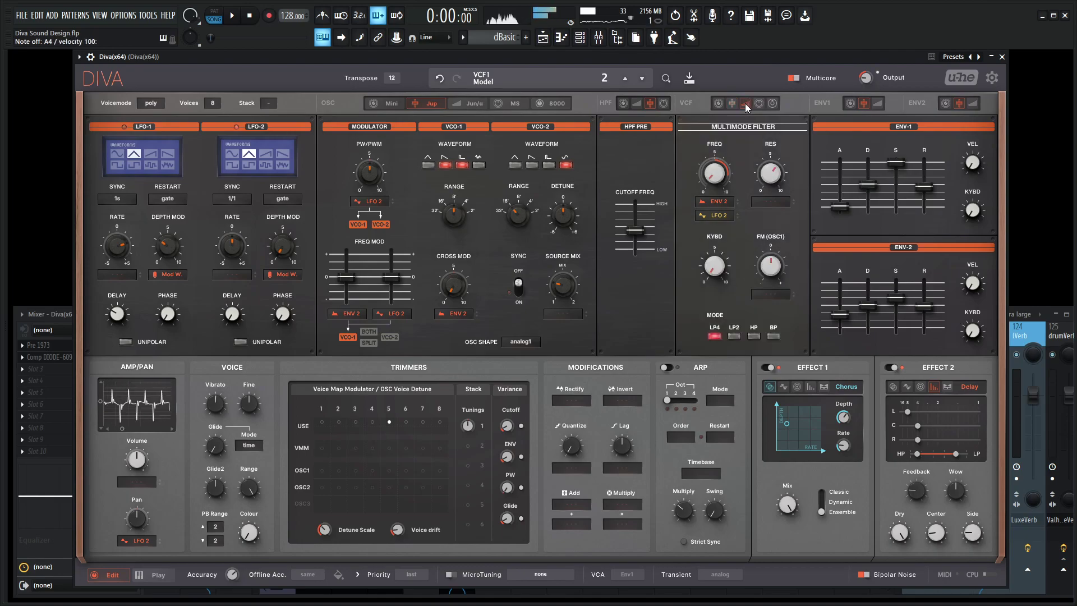
left_click(719, 103)
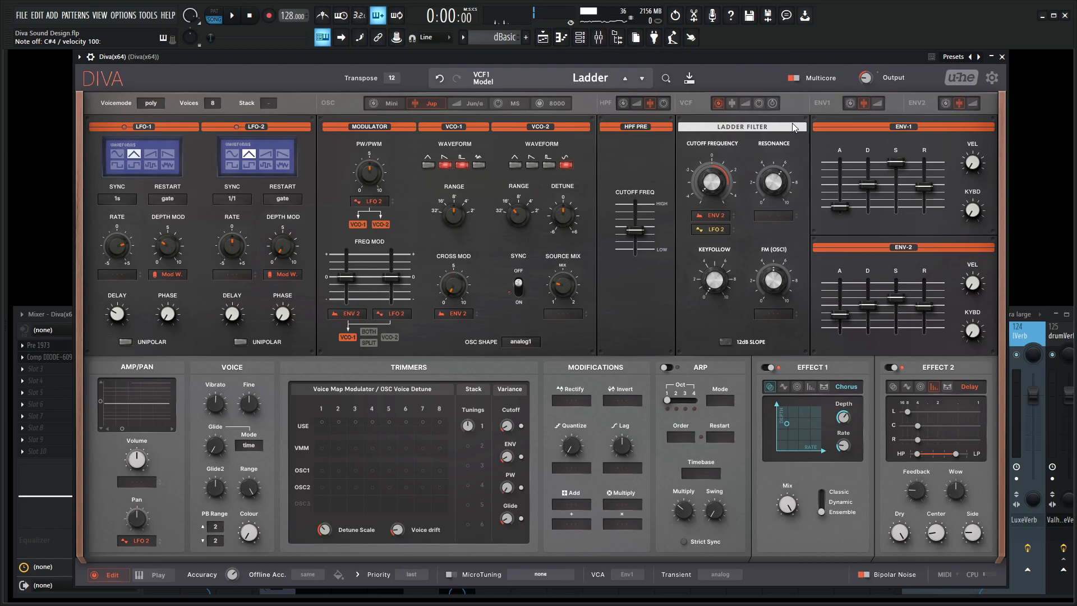
left_click_drag(777, 184, 777, 169)
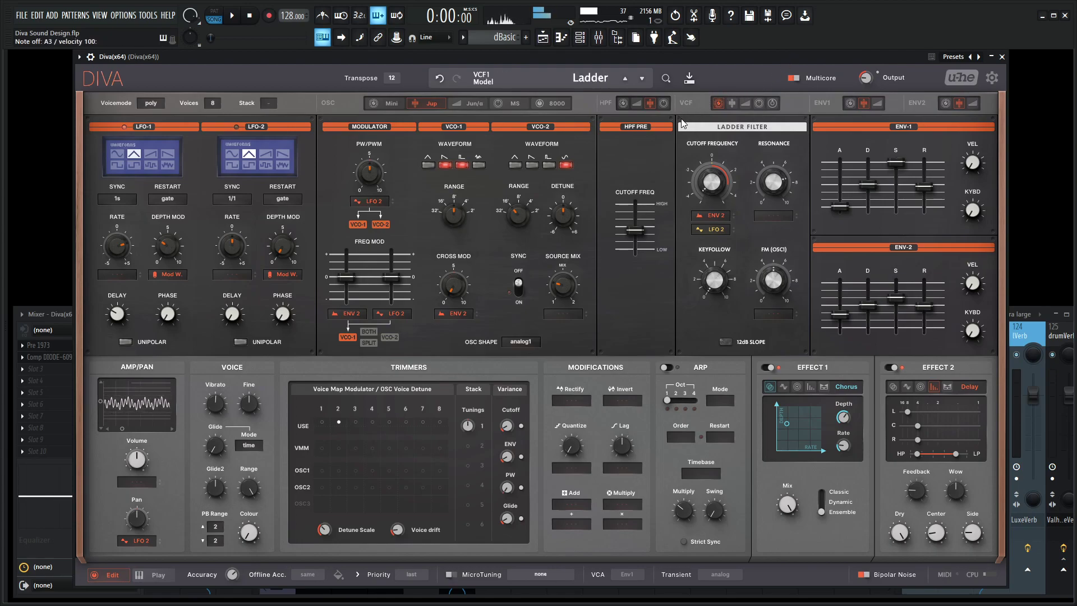
- Set Diva's transpose to 0 and adjust the HPF cutoff to slightly below its previous position
left_click(392, 78)
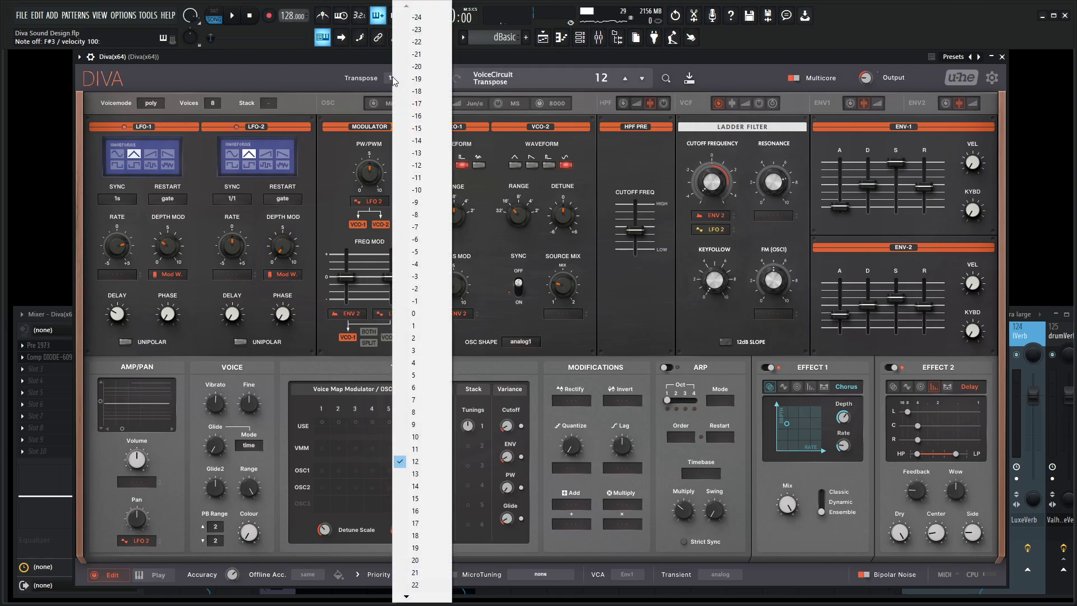
left_click(431, 316)
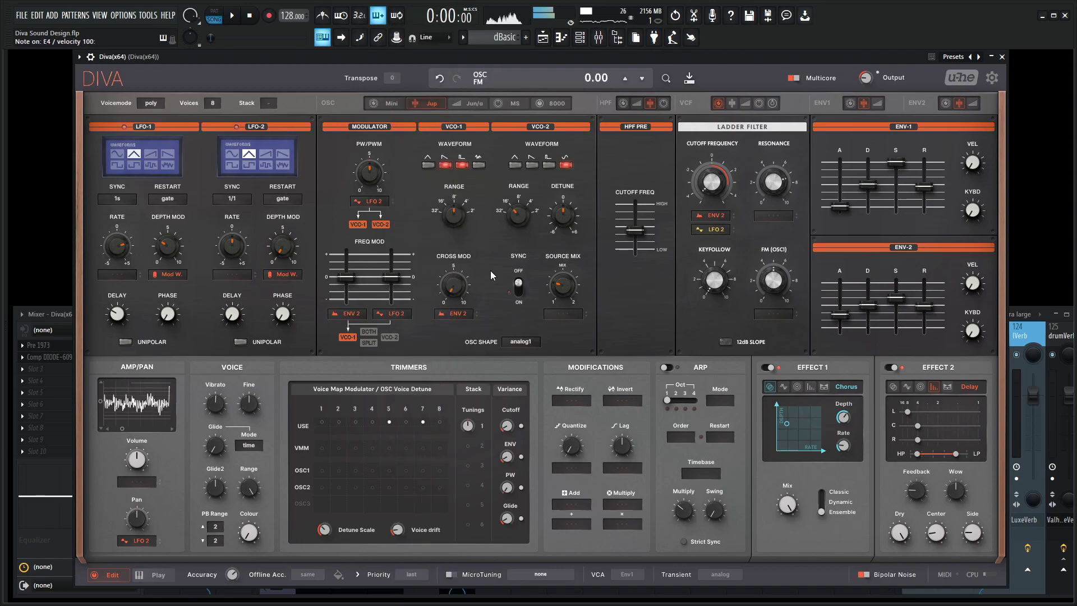
left_click_drag(632, 230, 638, 240)
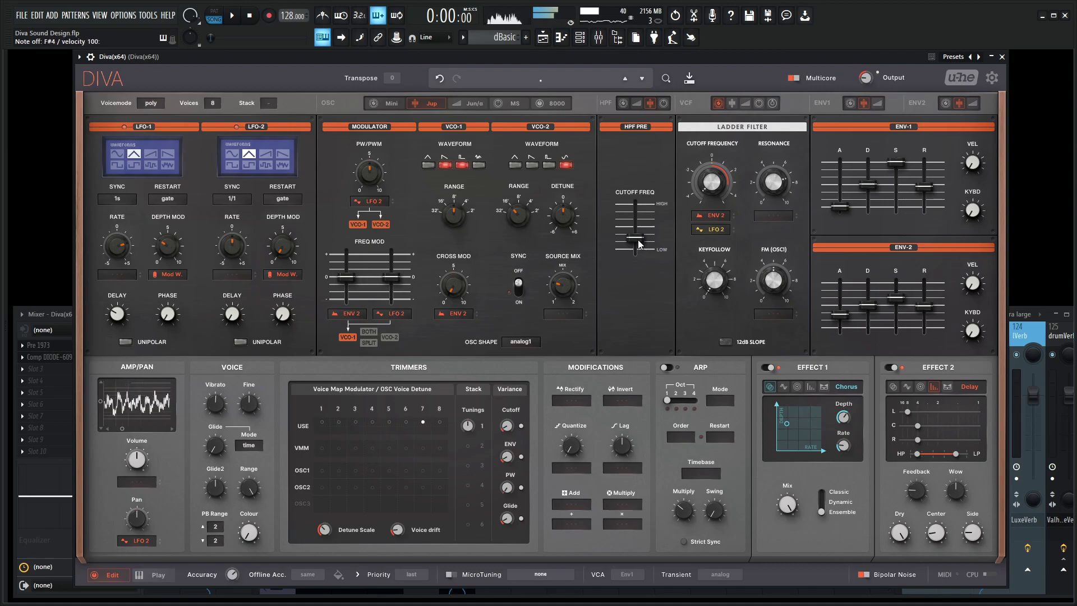
left_click_drag(638, 240, 635, 228)
- Set Diva's transpose back to 12 and shorten the ENV-2 decay to 32.00
left_click(391, 78)
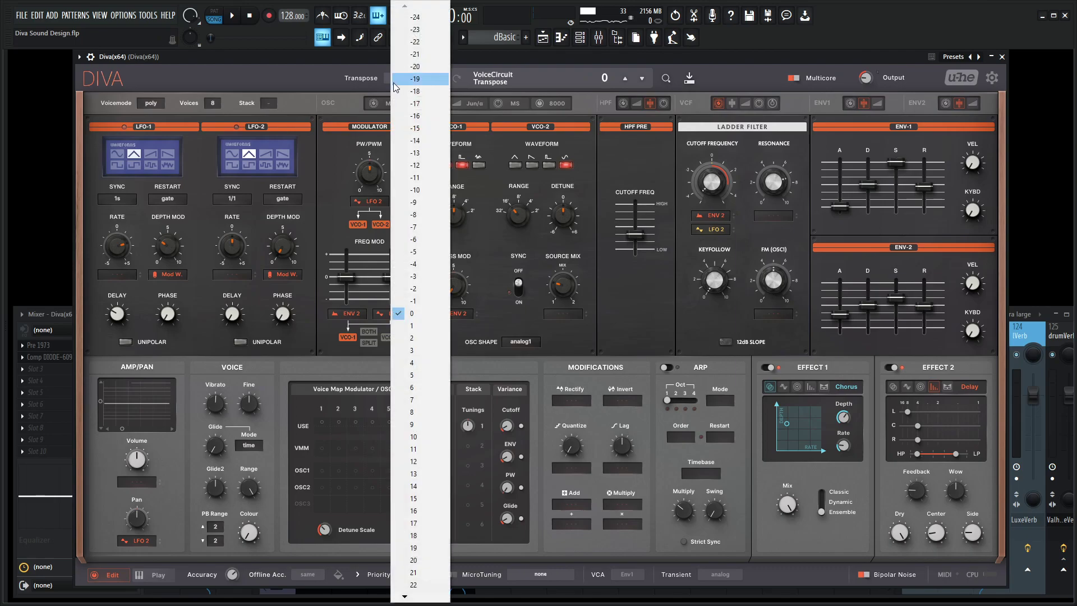
left_click(414, 461)
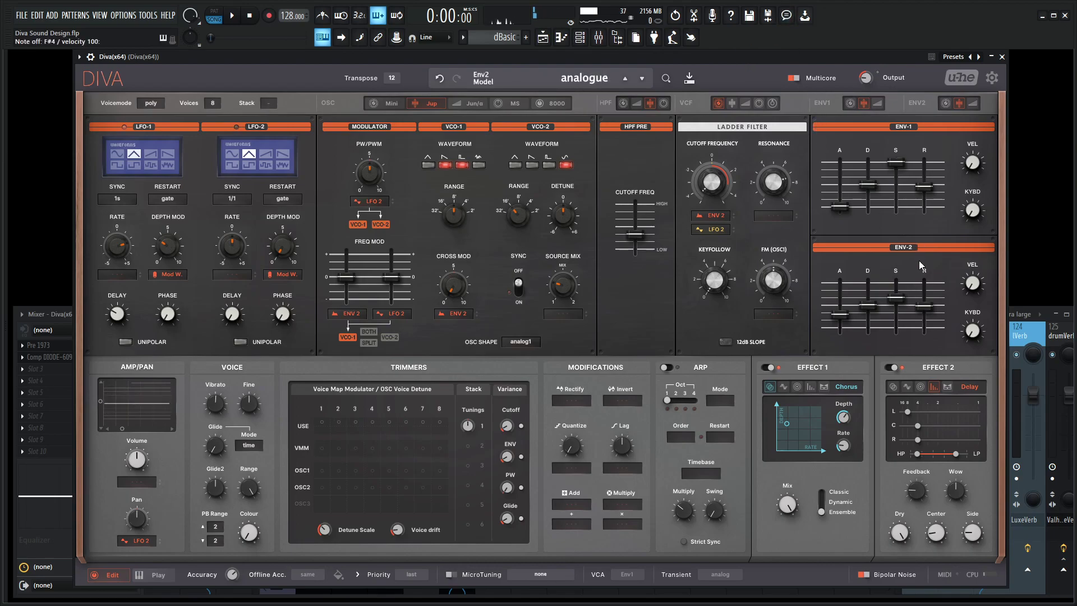
double_click(872, 313)
left_click_drag(873, 313, 872, 315)
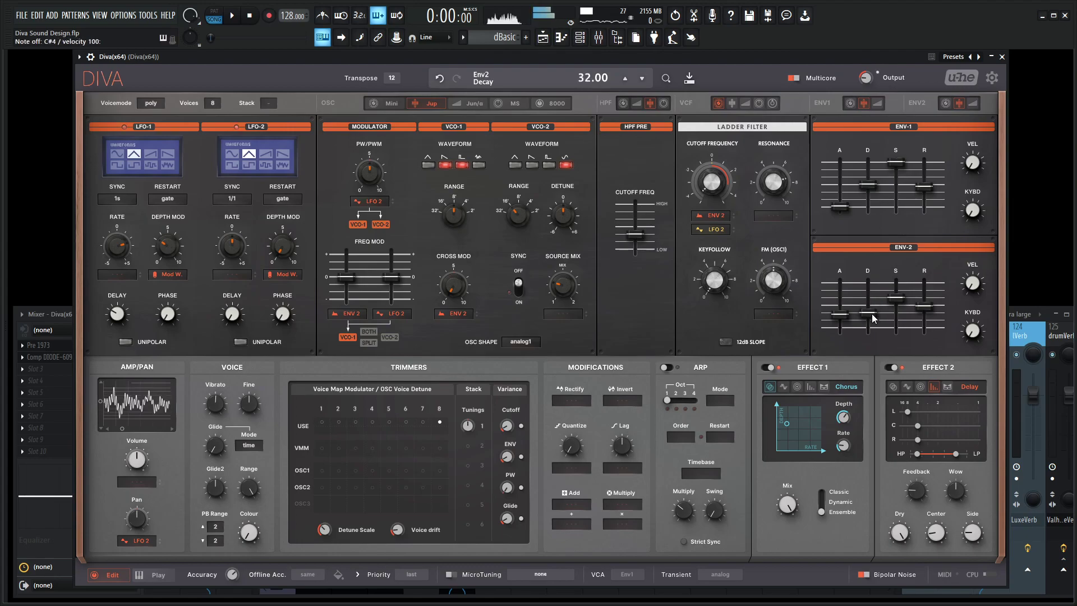